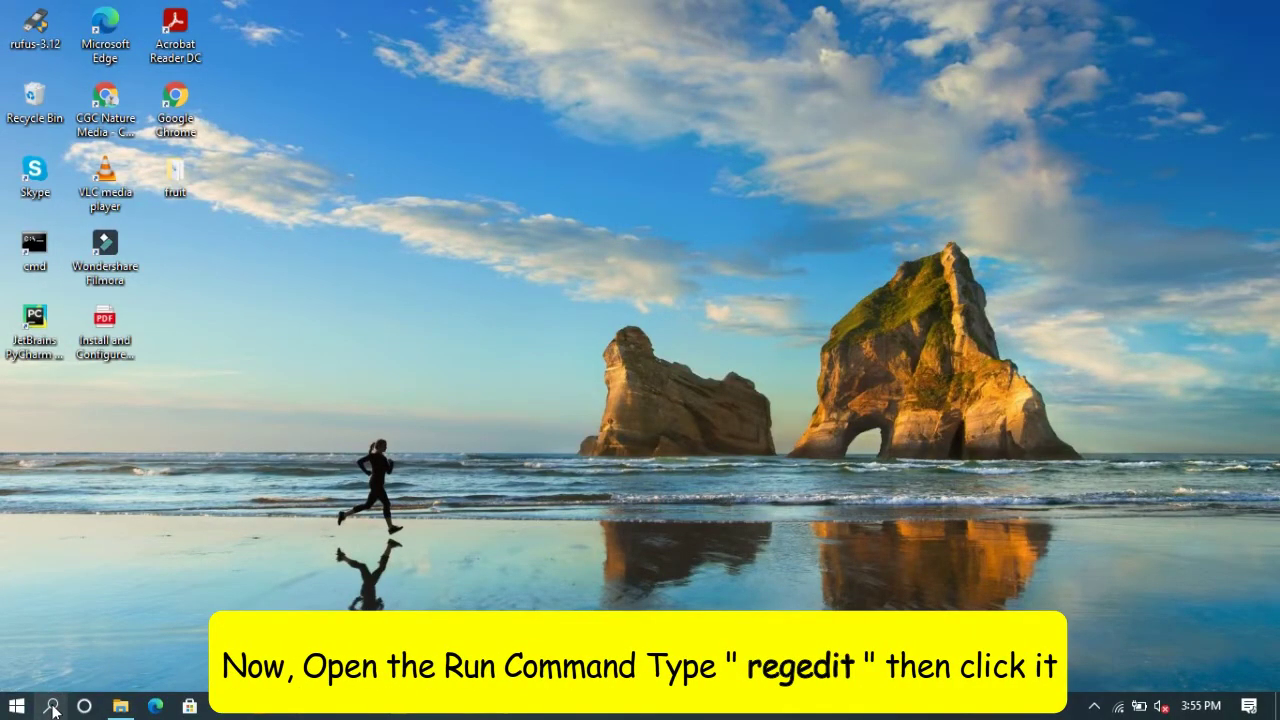
# Search Windows for regedit and open the Registry Editor
pyautogui.click(52, 708)
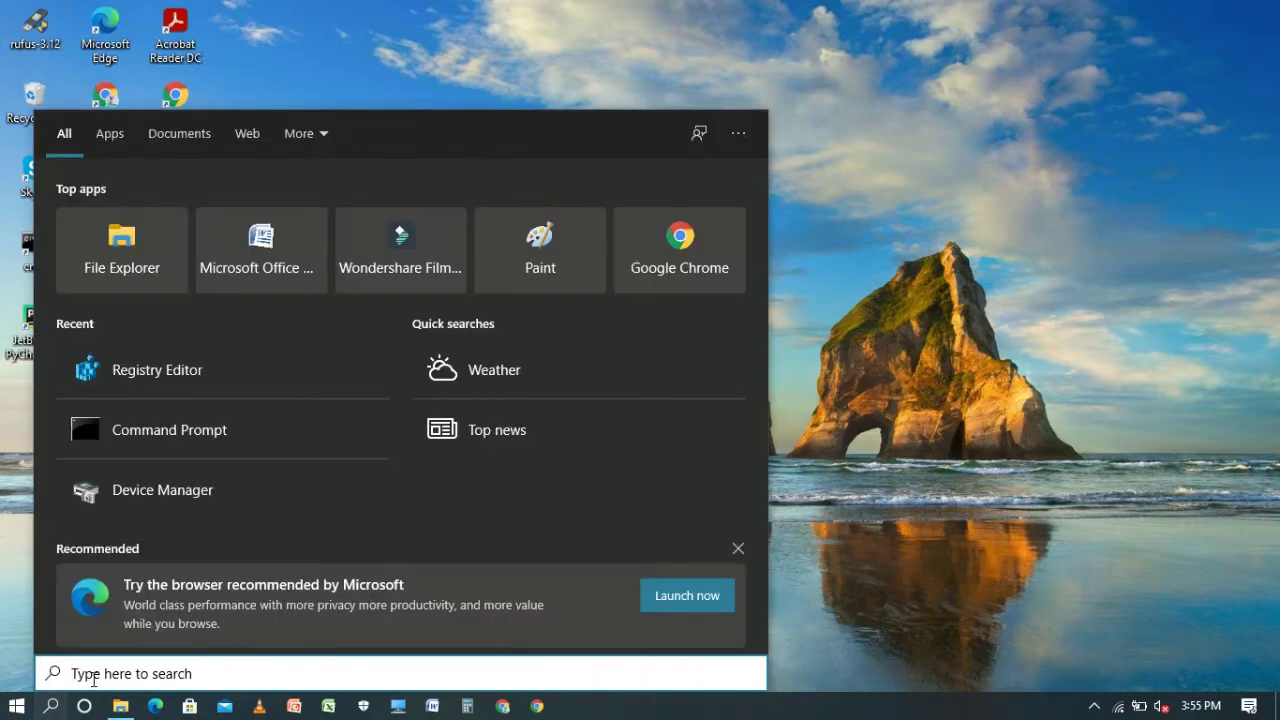
pyautogui.write('reged')
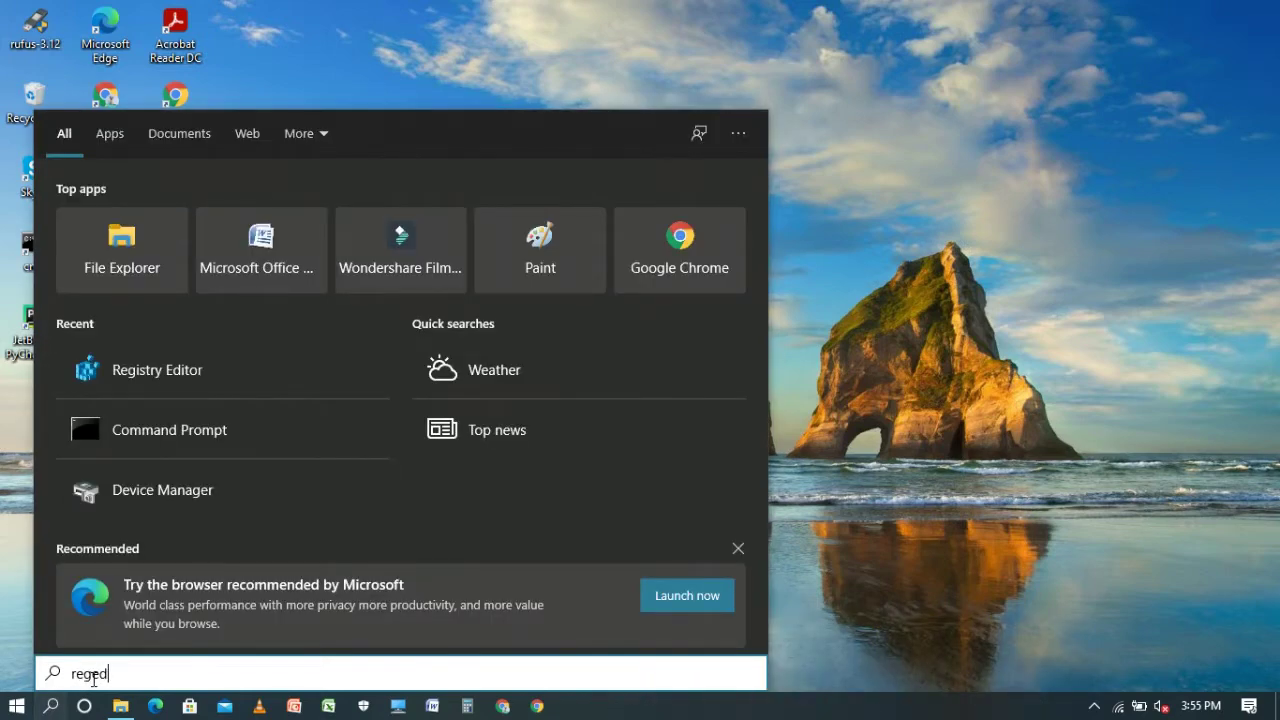
pyautogui.write('it')
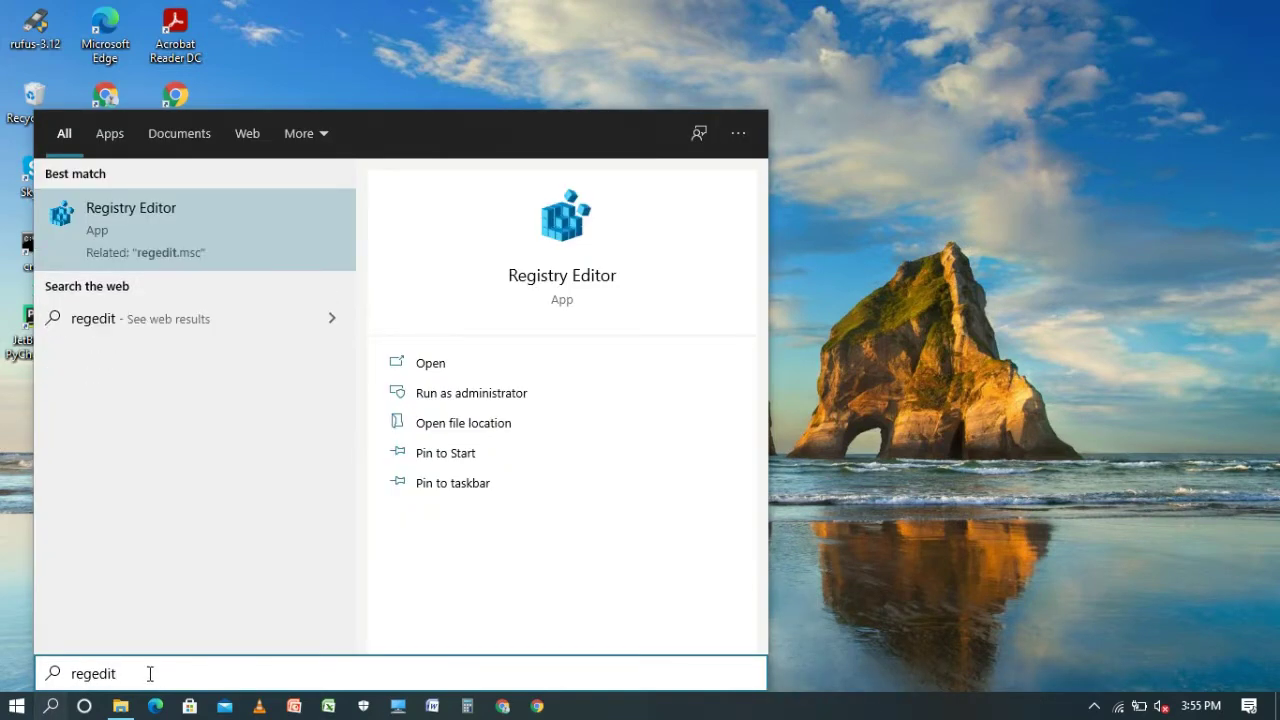
pyautogui.press('Return')
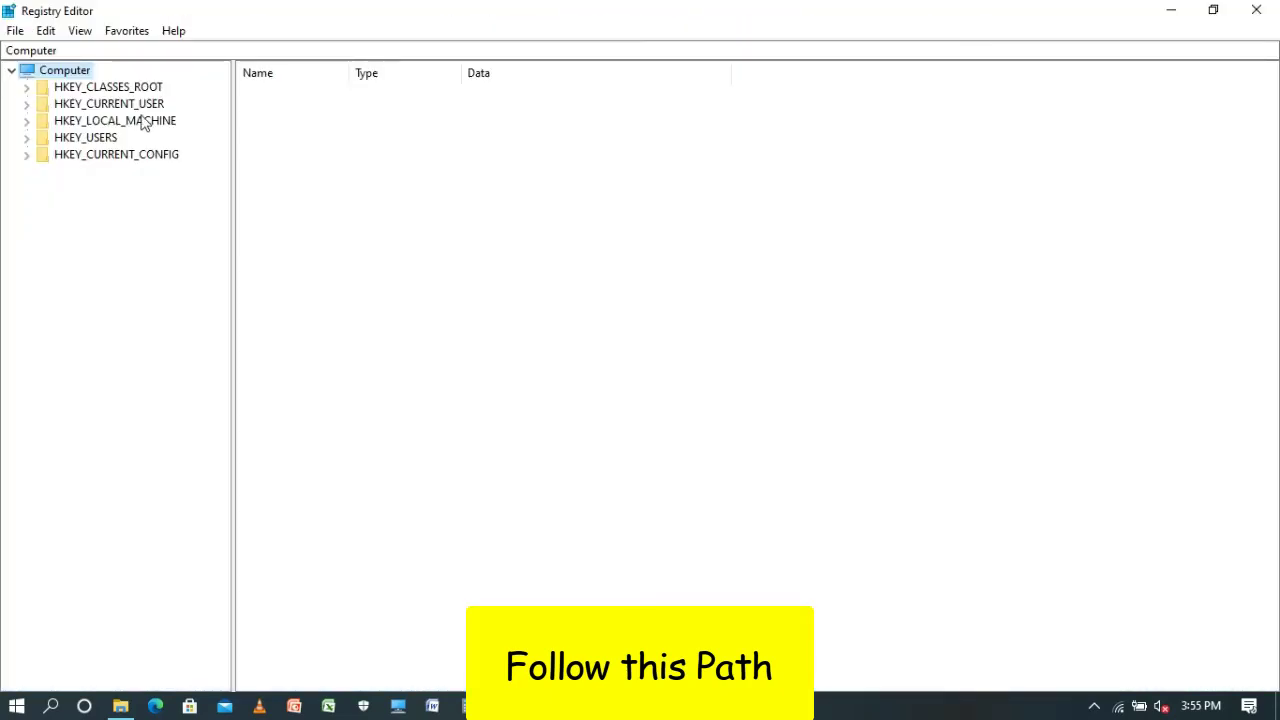
# Open the registry key HKEY_LOCAL_MACHINE\SYSTEM\CurrentControlSet\Services\USBSTOR
pyautogui.click(27, 121)
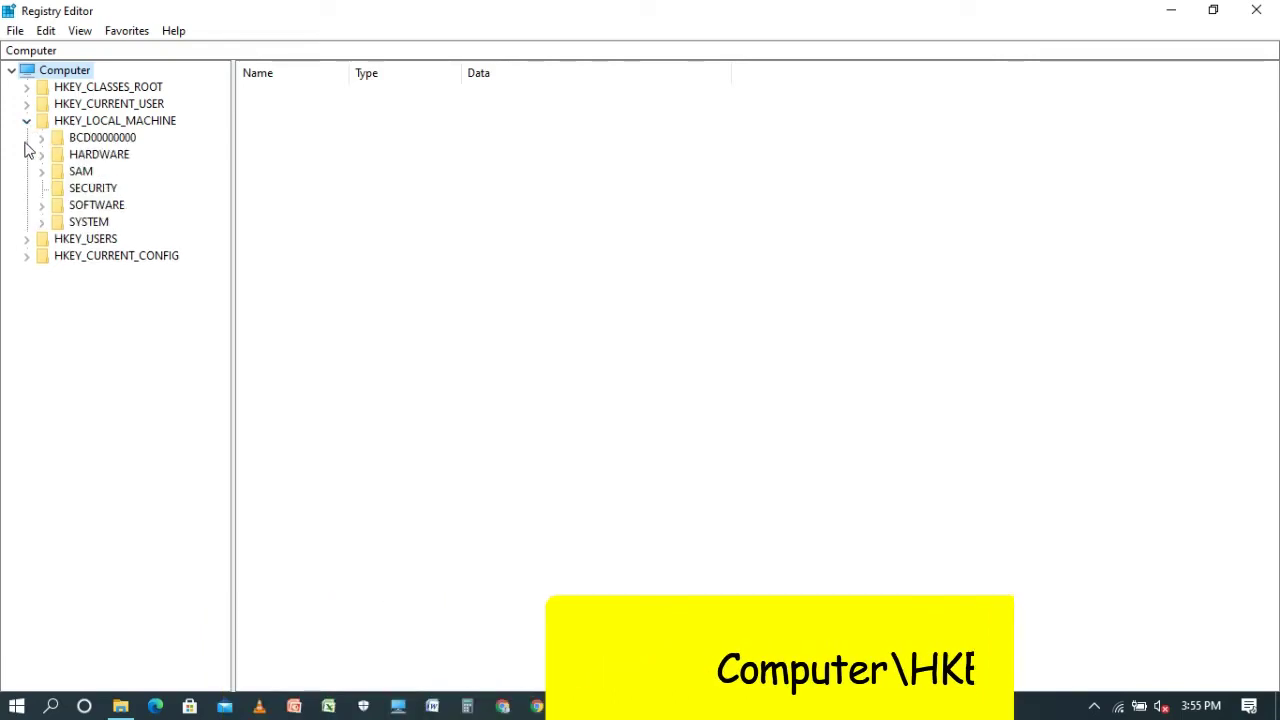
pyautogui.click(42, 222)
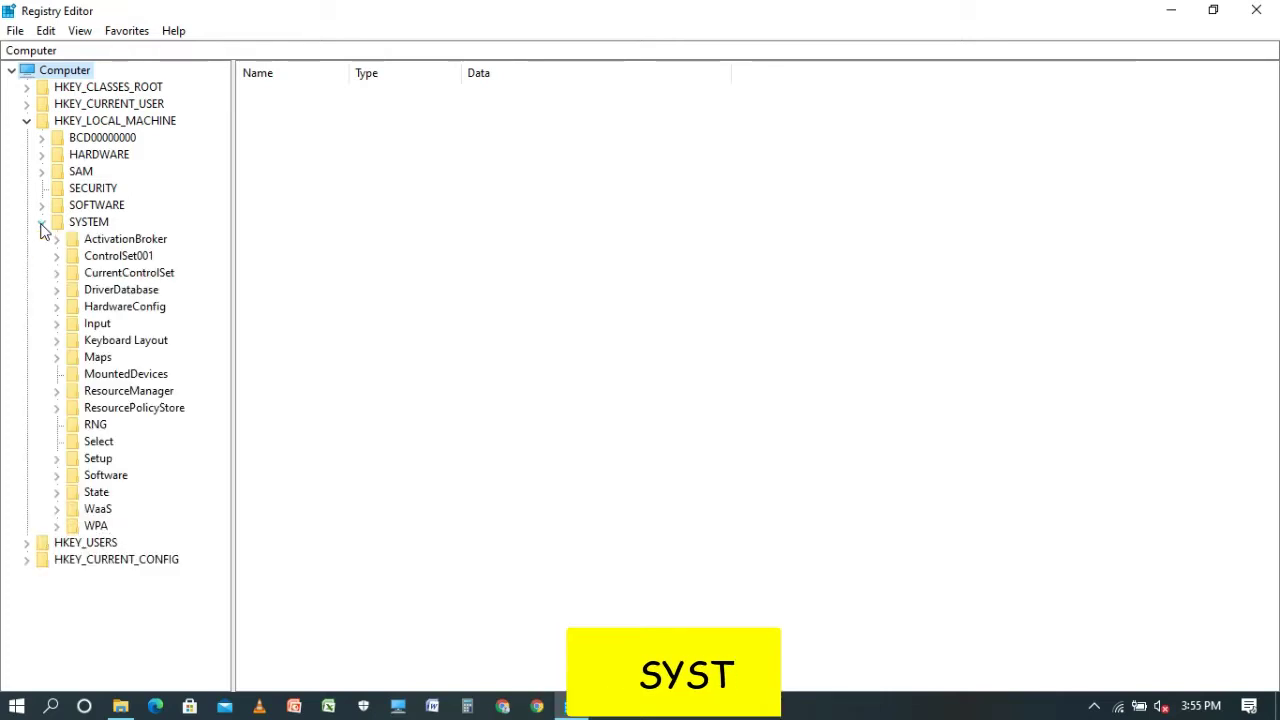
pyautogui.click(57, 273)
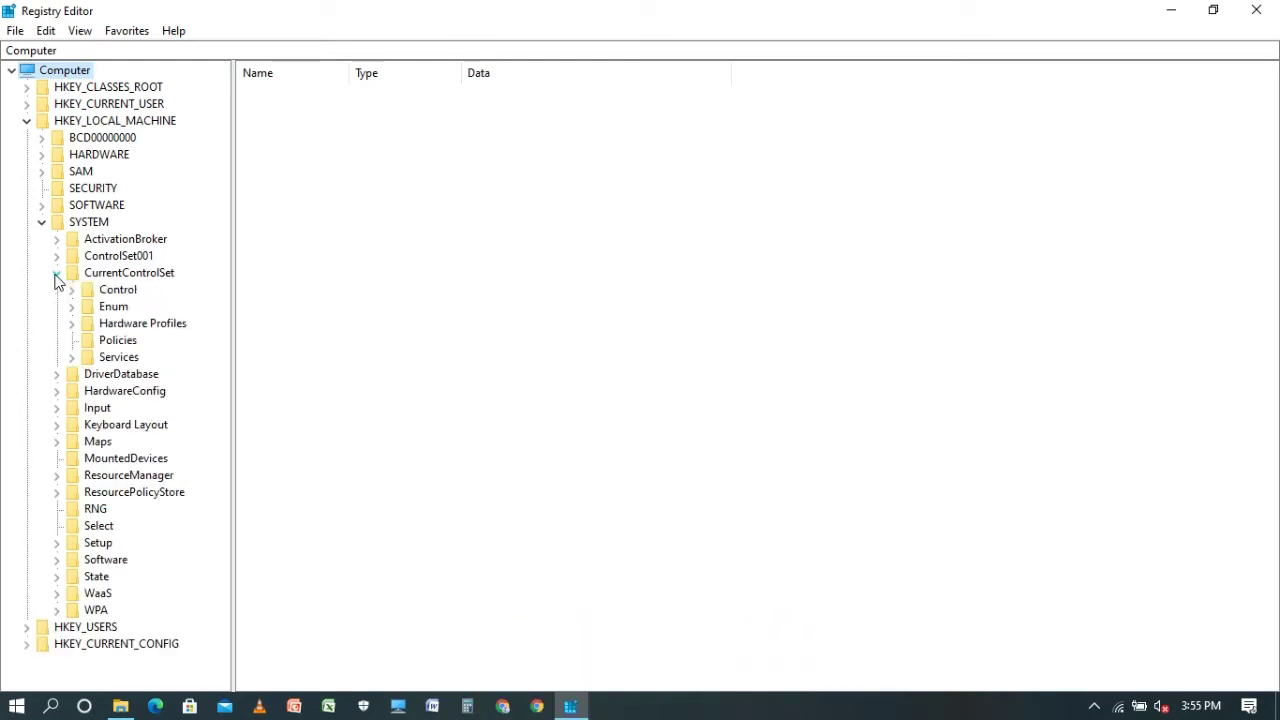
pyautogui.click(71, 358)
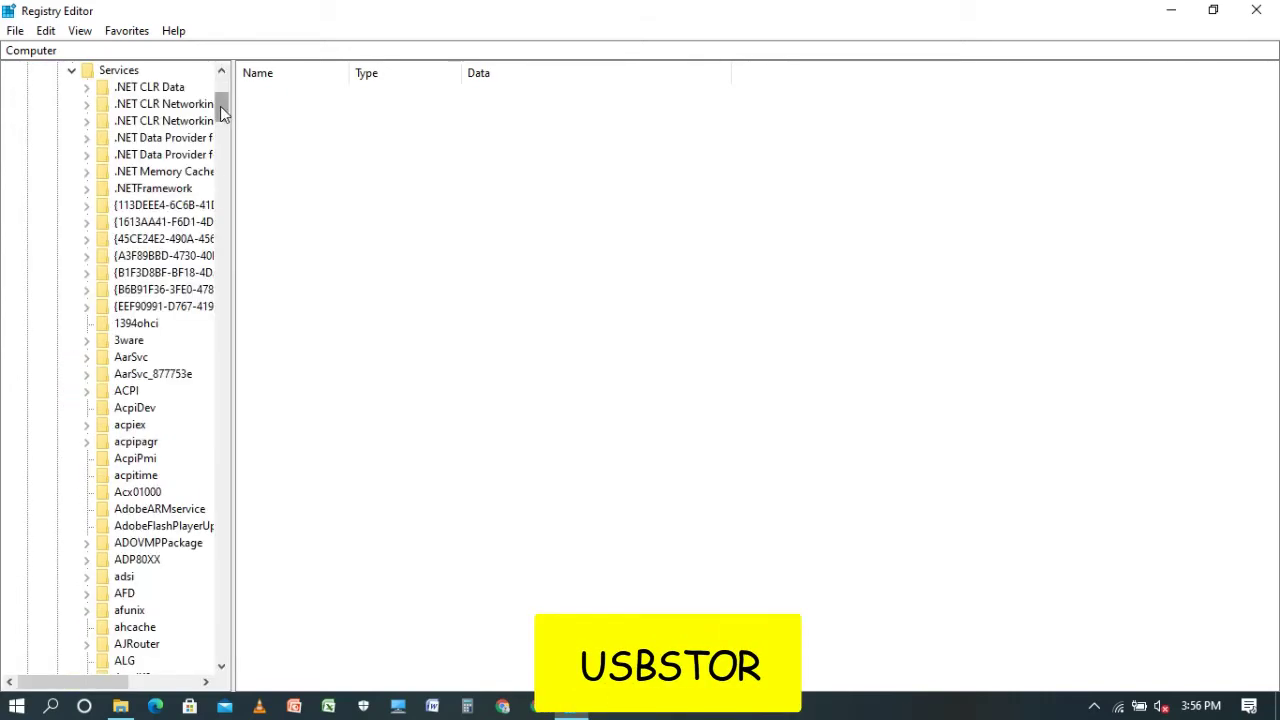
pyautogui.moveTo(220, 106); pyautogui.dragTo(203, 551)
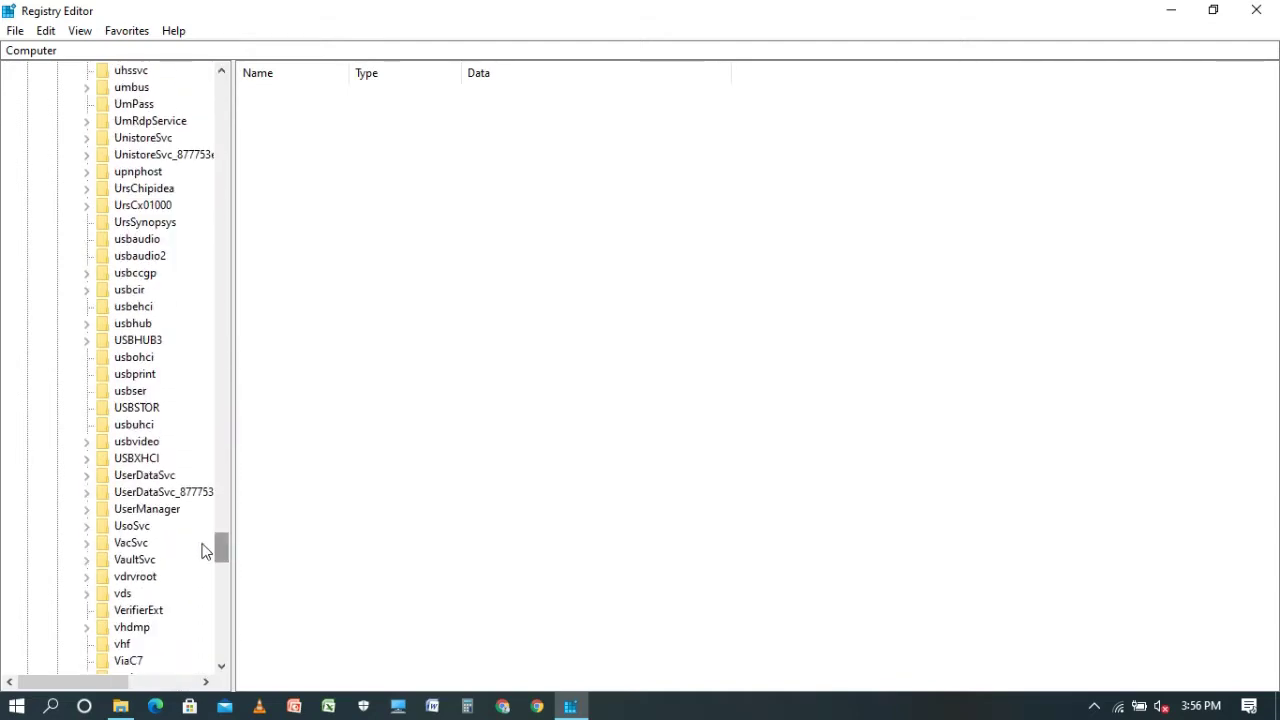
pyautogui.click(104, 411)
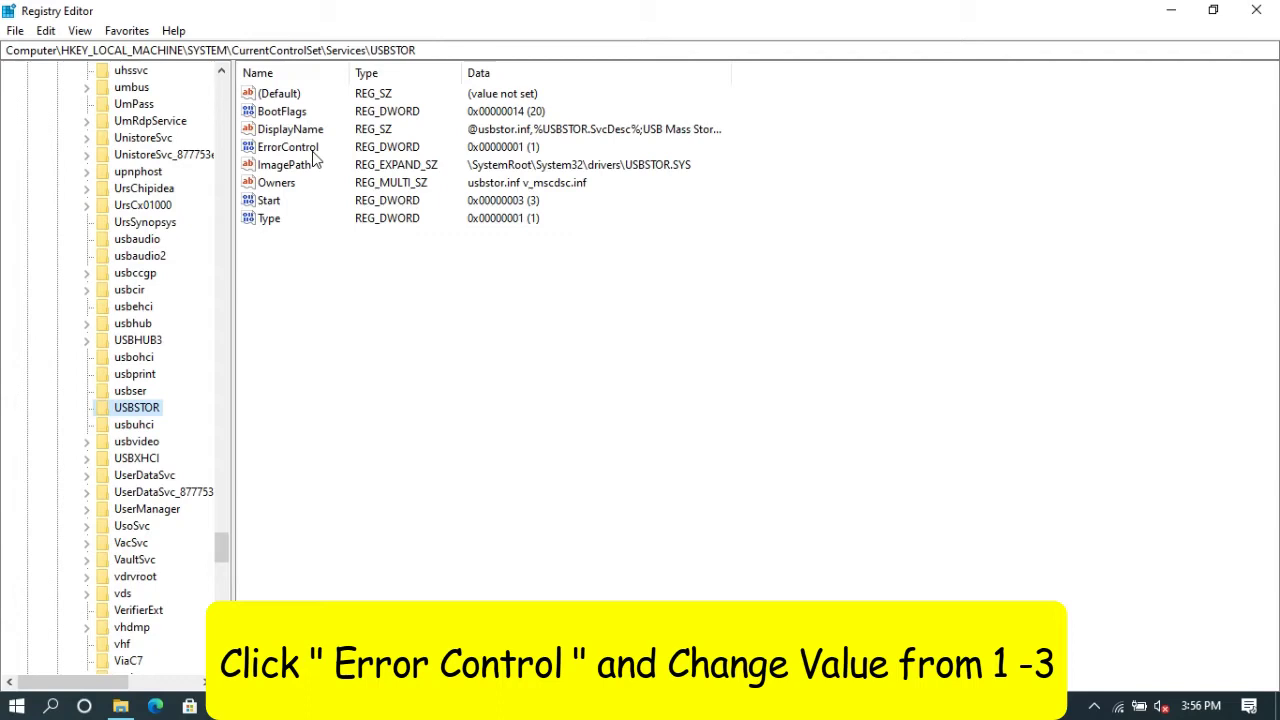
# Set the USBSTOR key's ErrorControl value to 3 in hexadecimal and minimize the Registry Editor
pyautogui.doubleClick(313, 157)
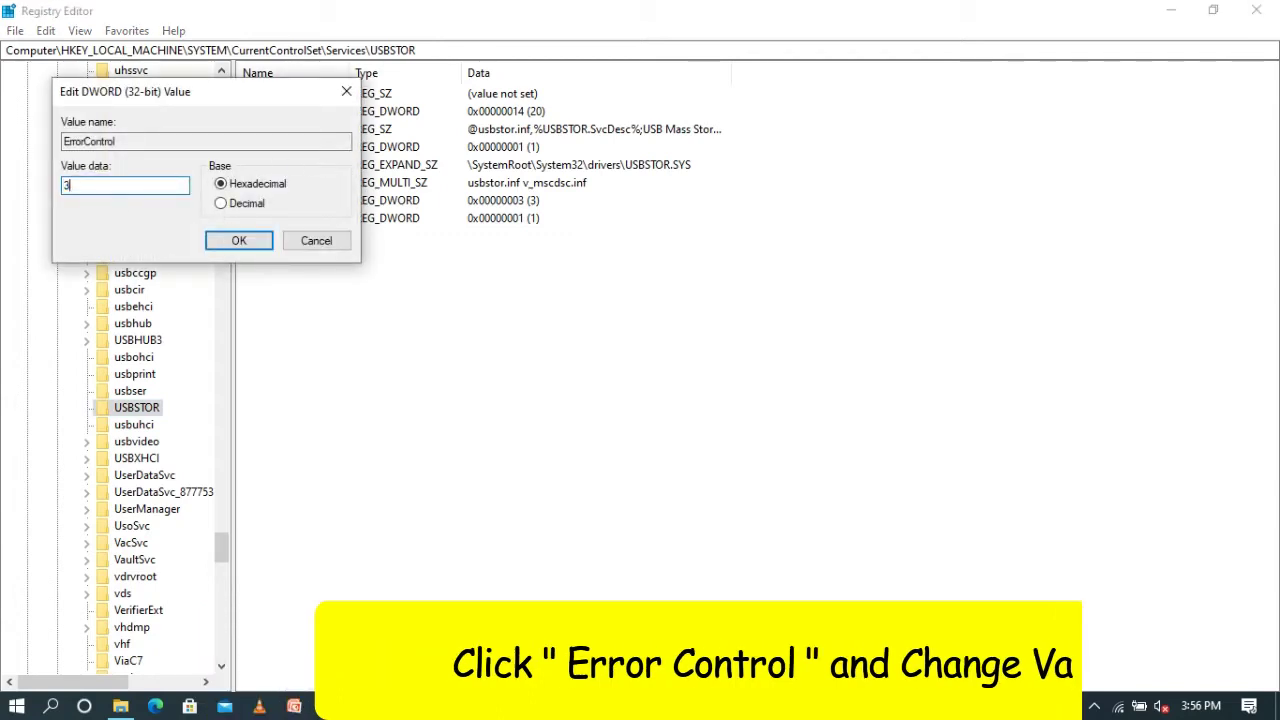
pyautogui.write('3')
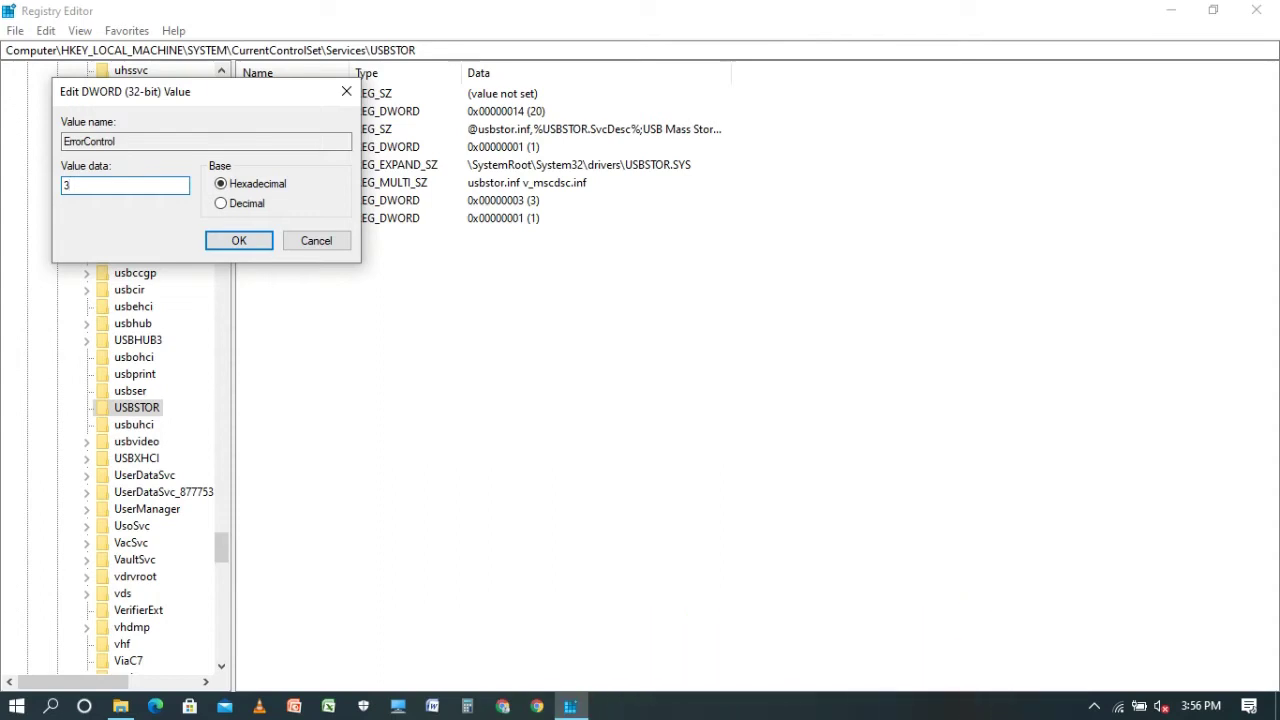
pyautogui.click(213, 250)
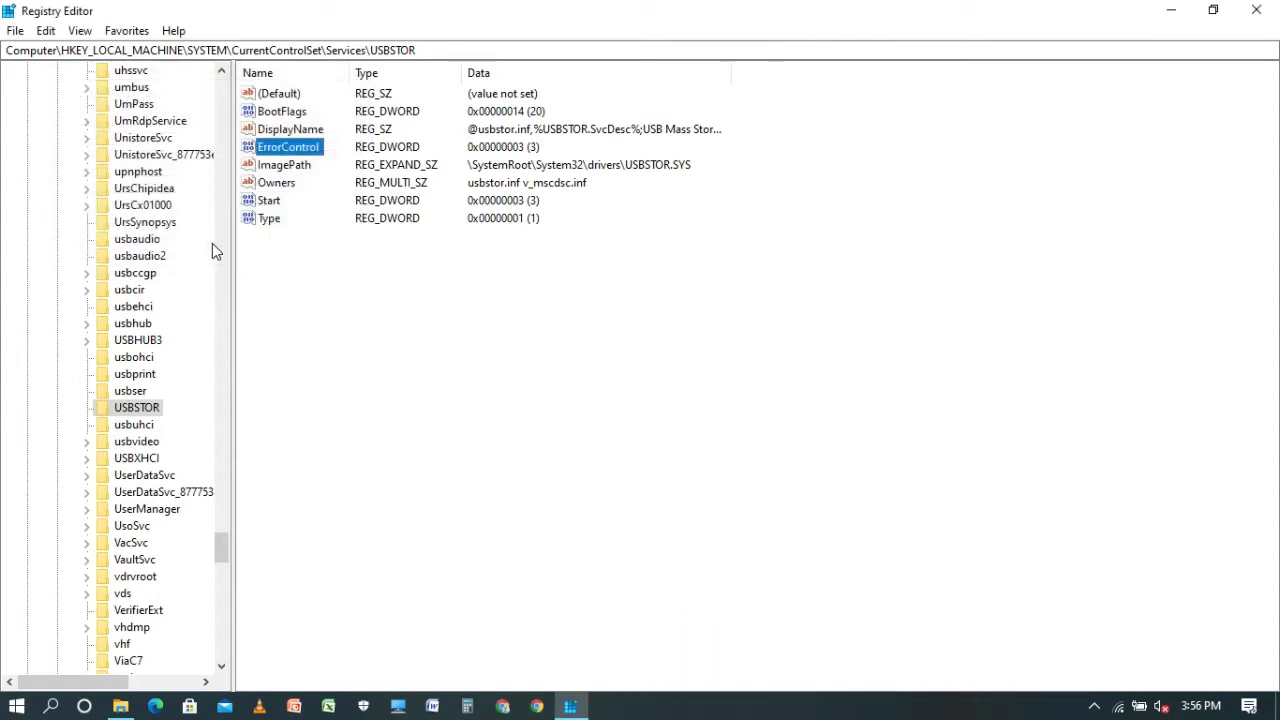
pyautogui.click(1175, 10)
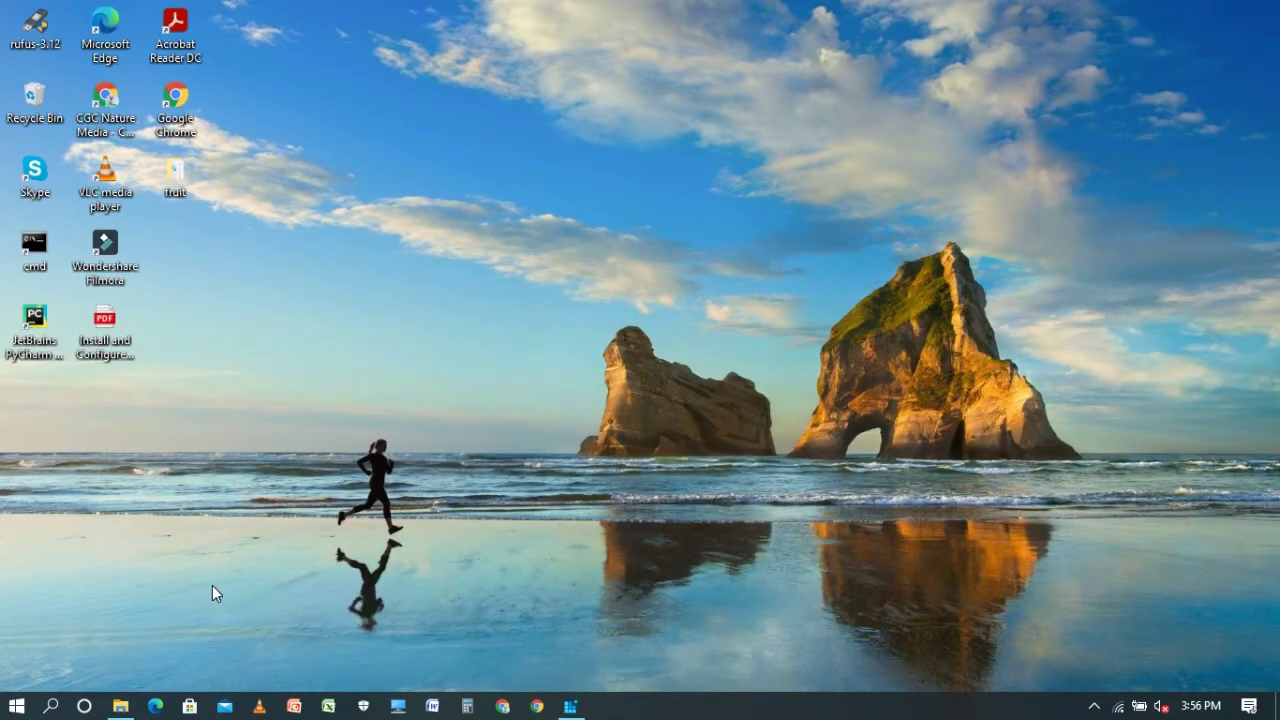
# Switch to File Explorer and open the System32 folder inside Windows on Local Disk (C:)
pyautogui.click(398, 708)
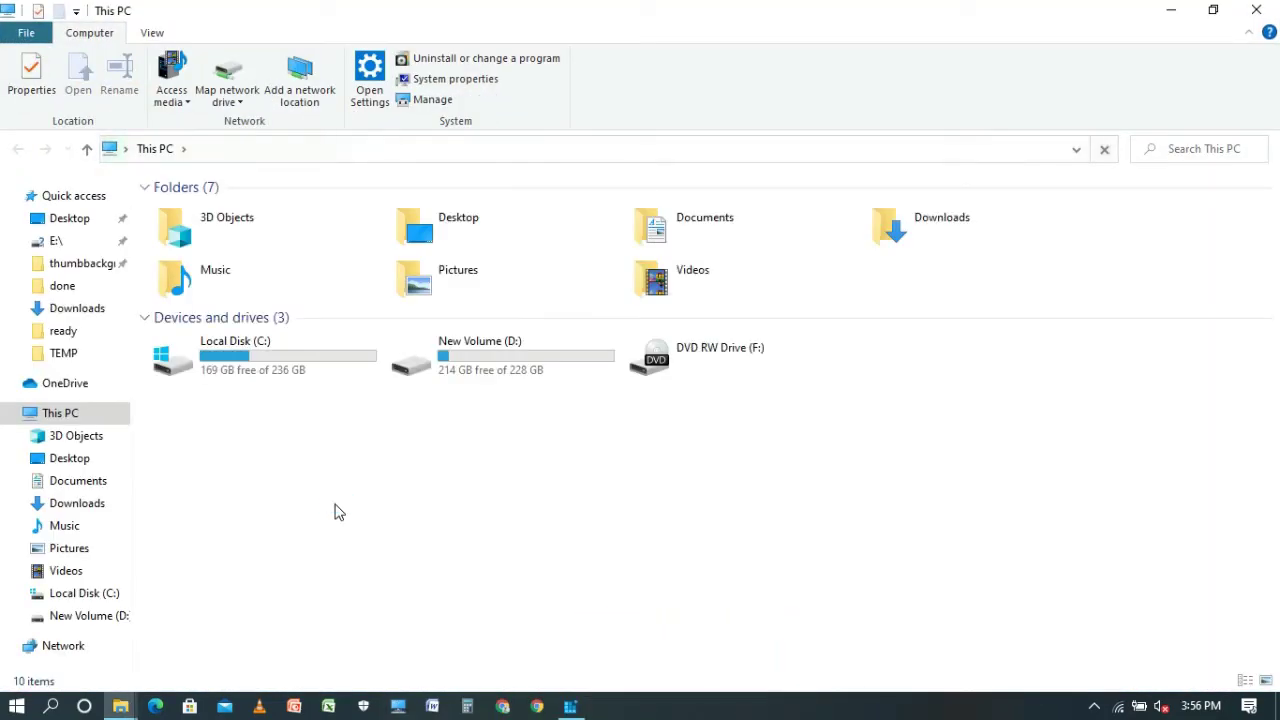
pyautogui.doubleClick(226, 370)
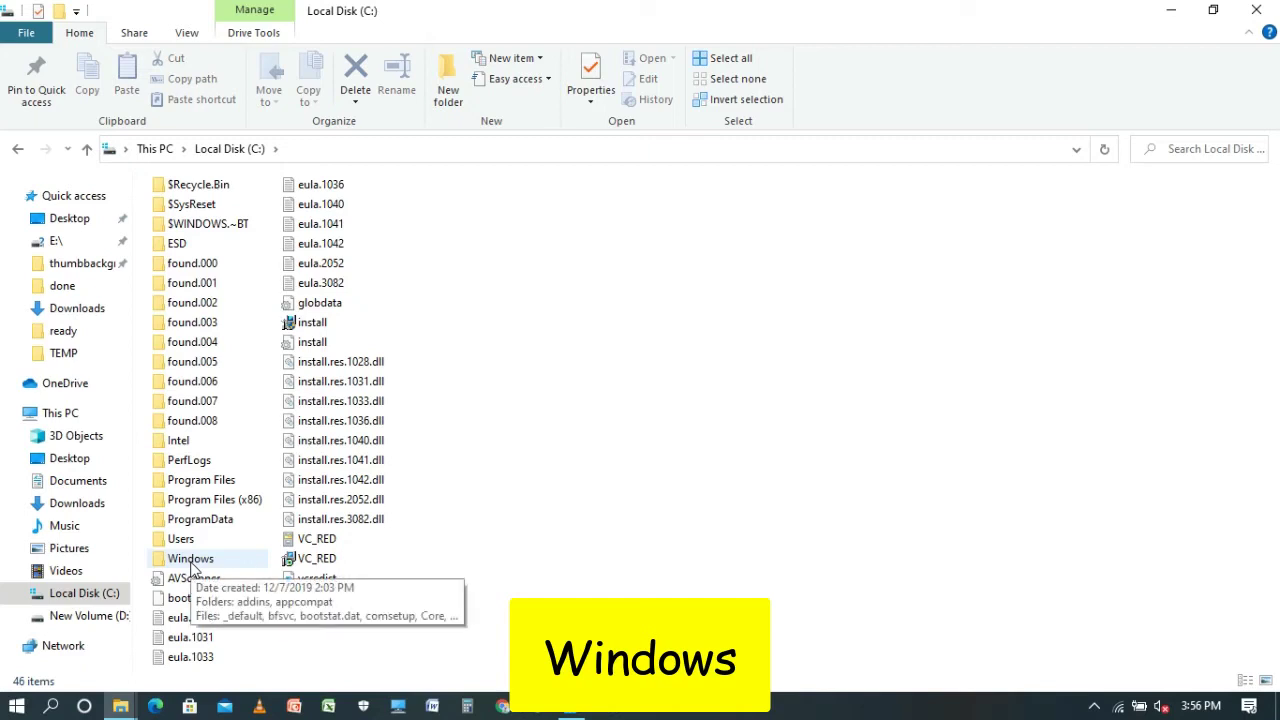
pyautogui.doubleClick(191, 560)
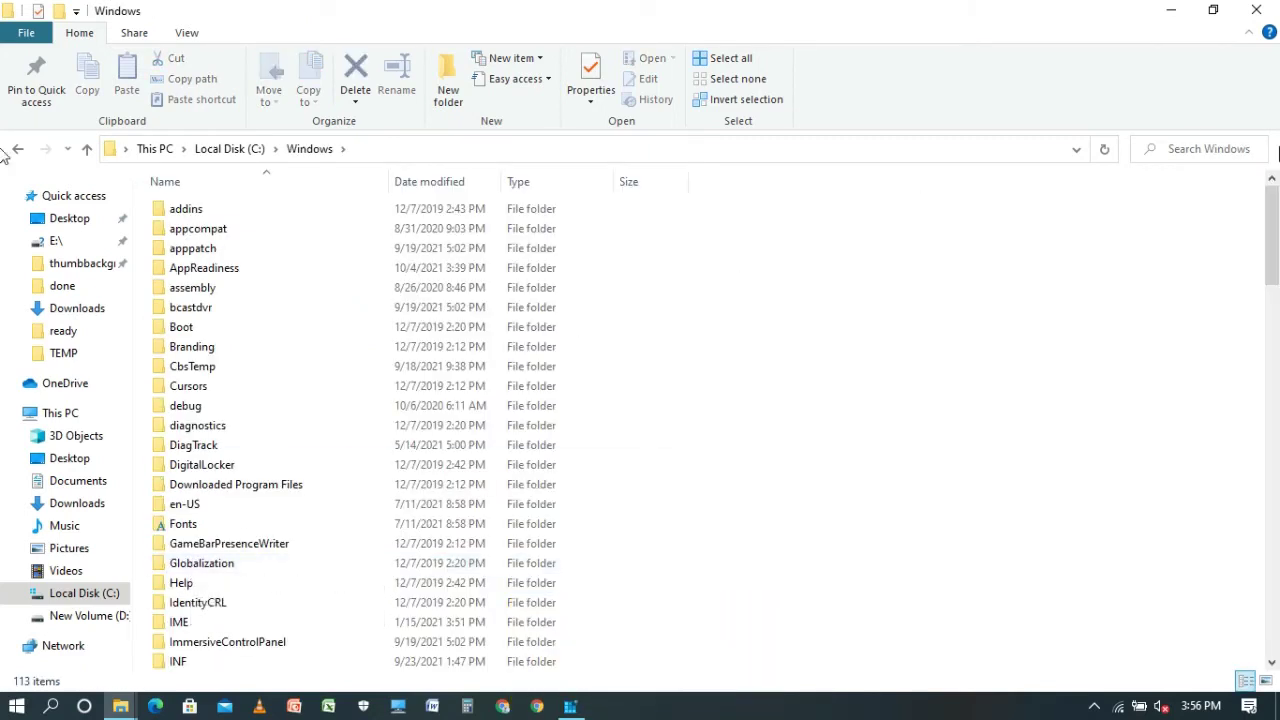
pyautogui.moveTo(1275, 218); pyautogui.dragTo(1275, 413)
pyautogui.doubleClick(199, 491)
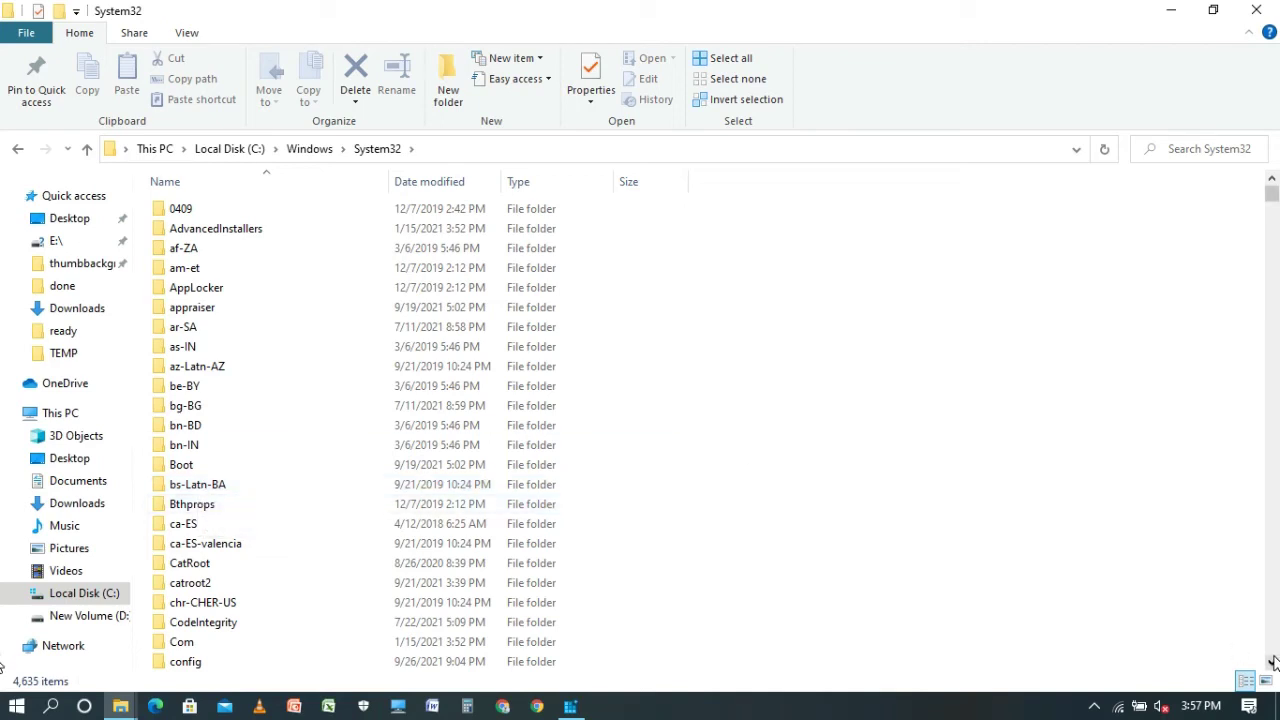
# Open the usbstor.inf_x86 driver folder inside System32's DriverStore\FileRepository
pyautogui.scroll(-8, 1273, 662)
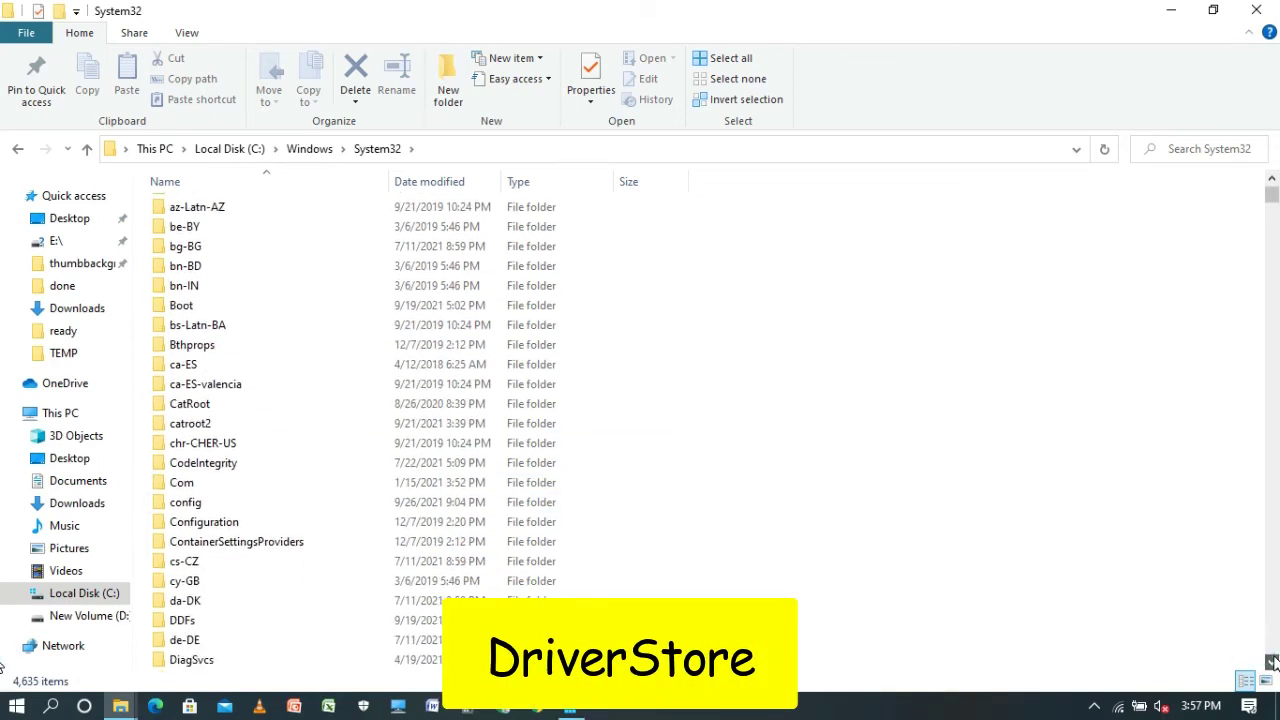
pyautogui.scroll(-11, 1273, 662)
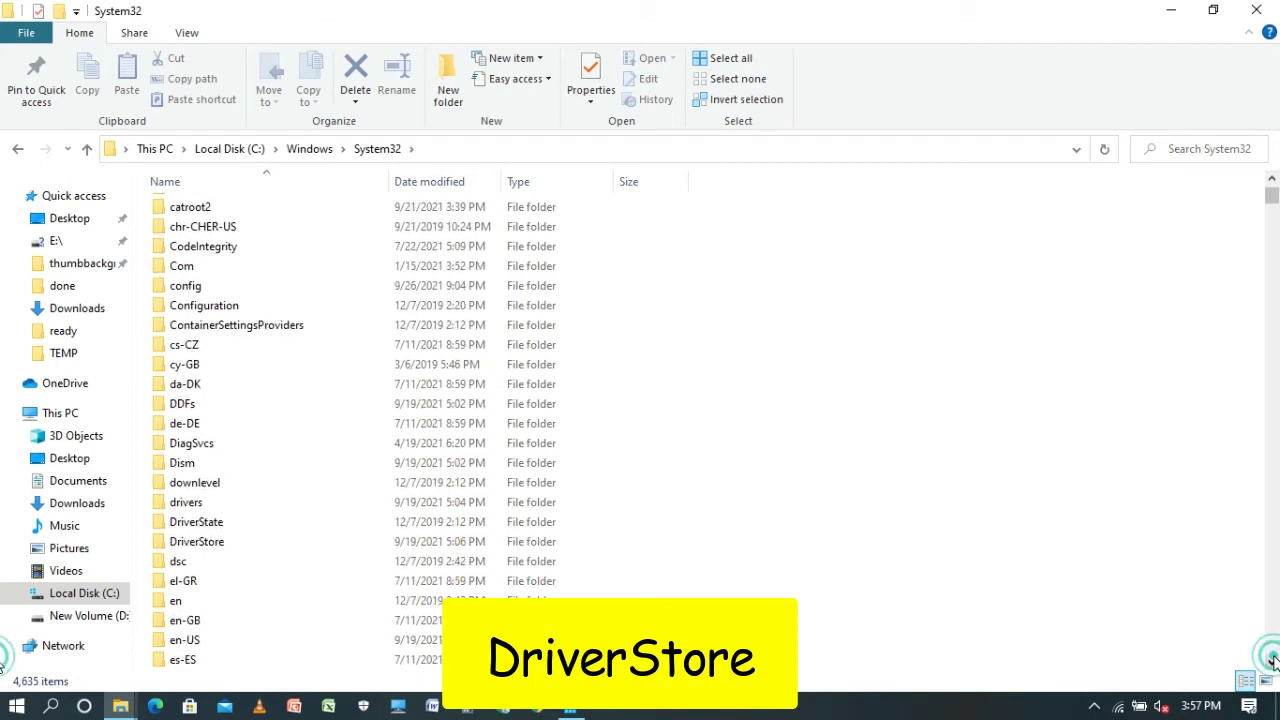
pyautogui.doubleClick(212, 548)
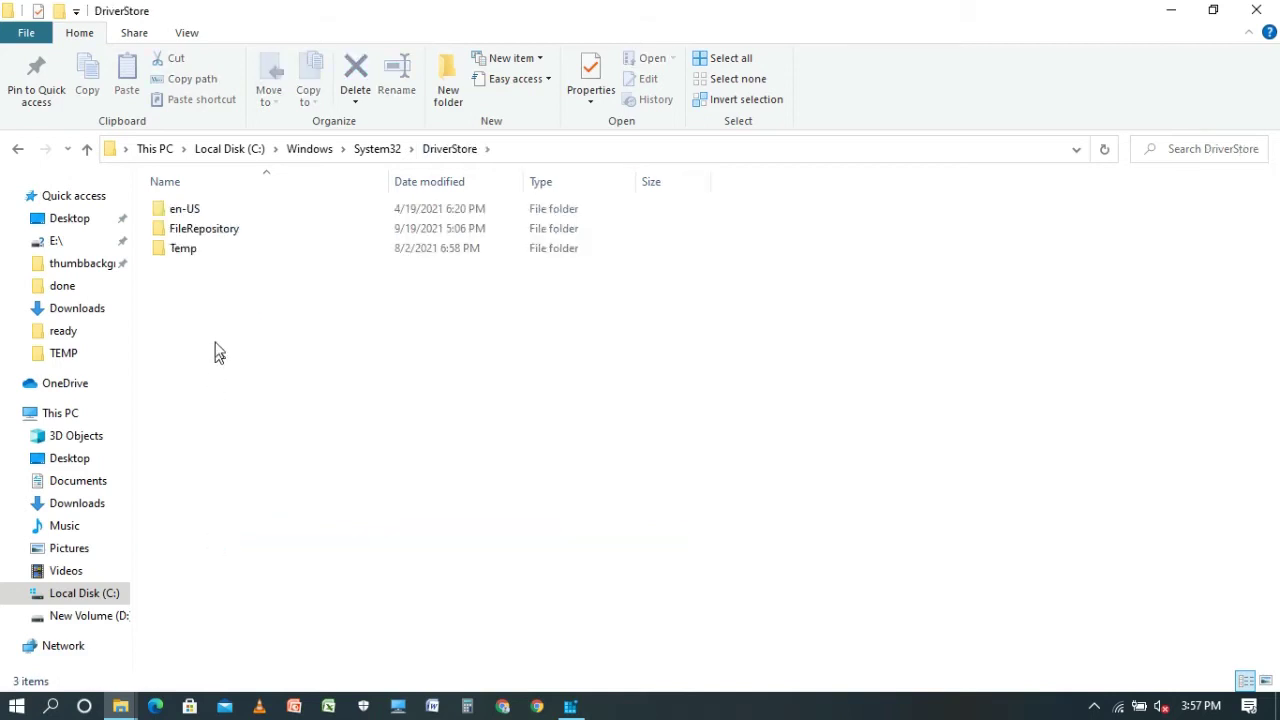
pyautogui.doubleClick(231, 235)
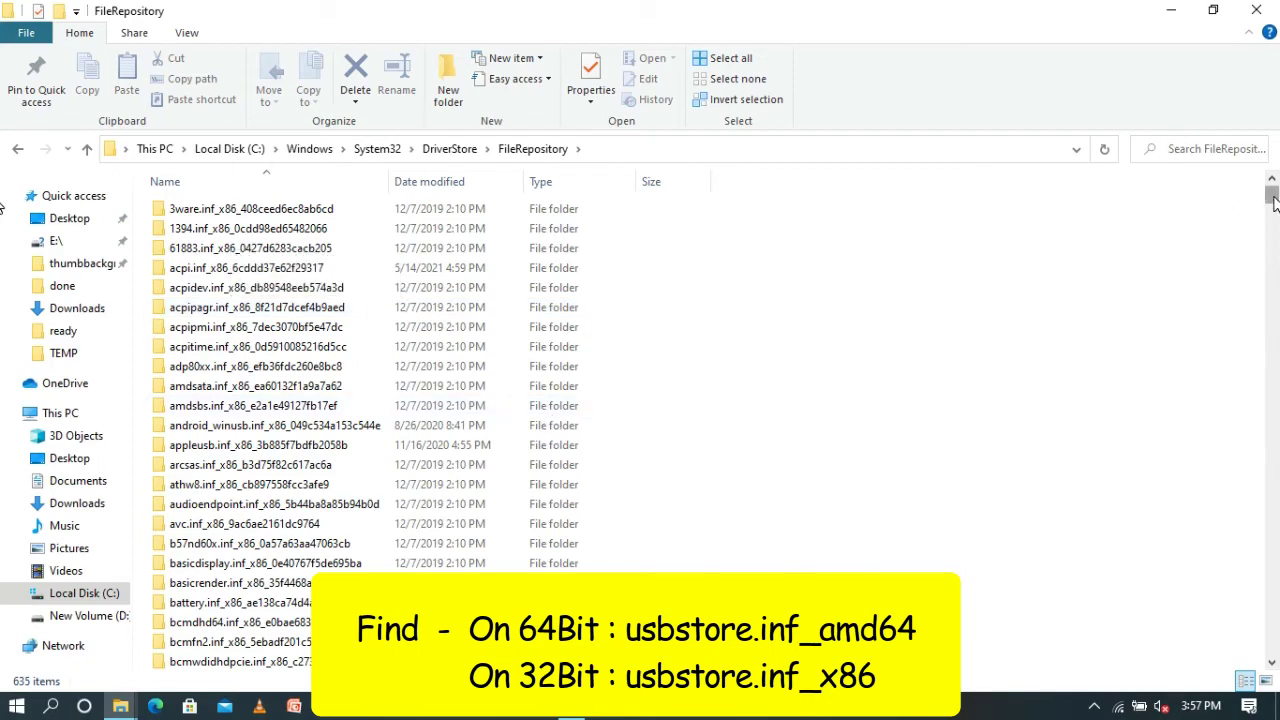
pyautogui.moveTo(1272, 196); pyautogui.dragTo(1275, 621)
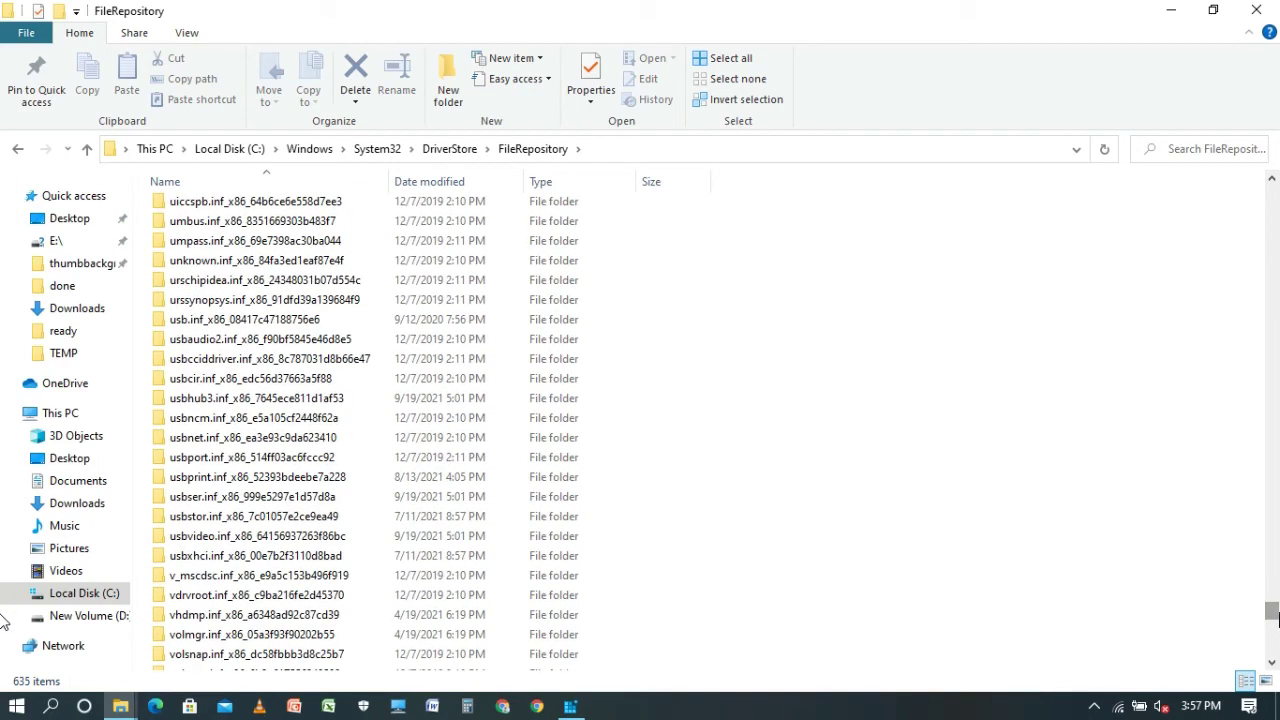
pyautogui.doubleClick(234, 527)
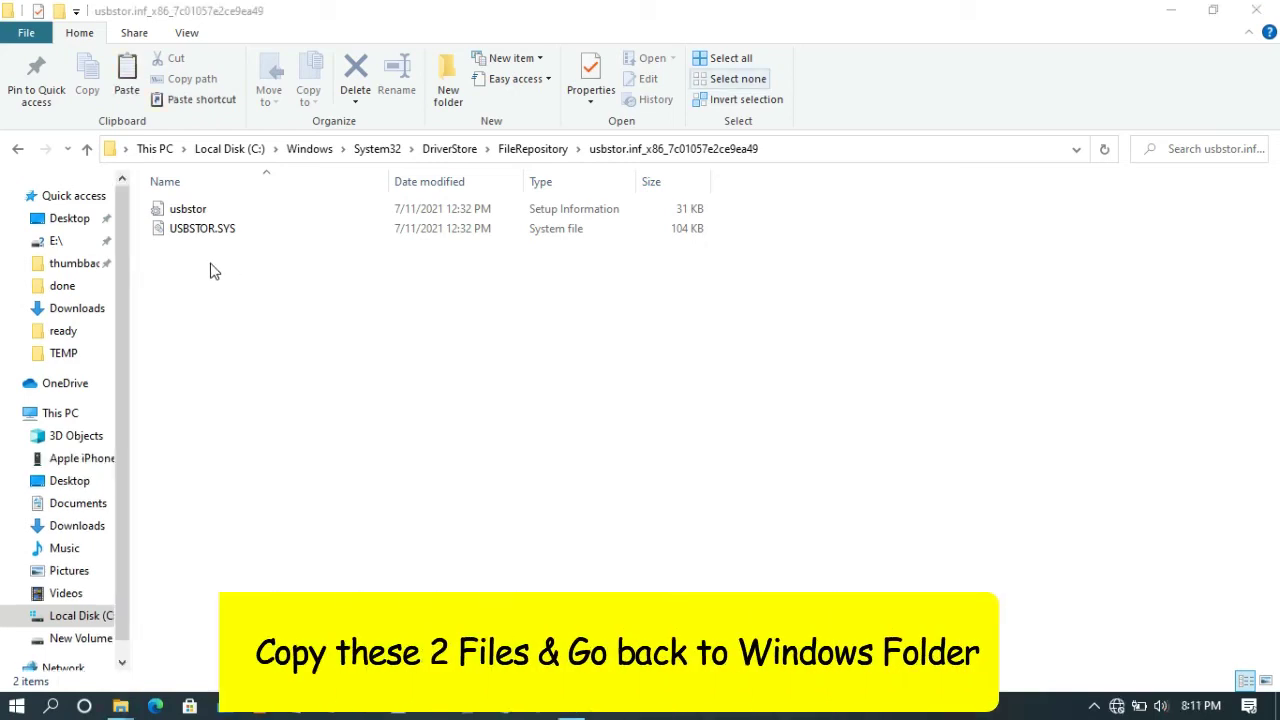
# Copy both driver files, usbstor and USBSTOR.SYS, from the usbstor.inf_x86 folder
pyautogui.moveTo(247, 266); pyautogui.dragTo(154, 208)
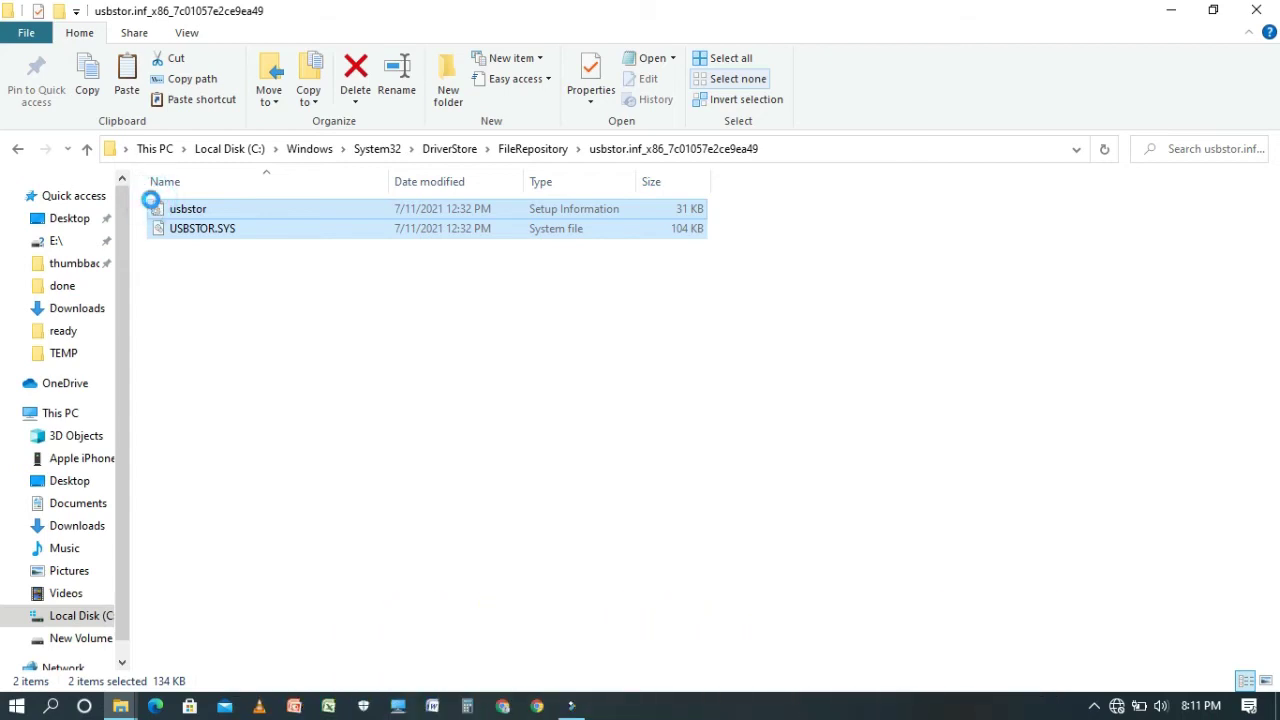
pyautogui.rightClick(151, 200)
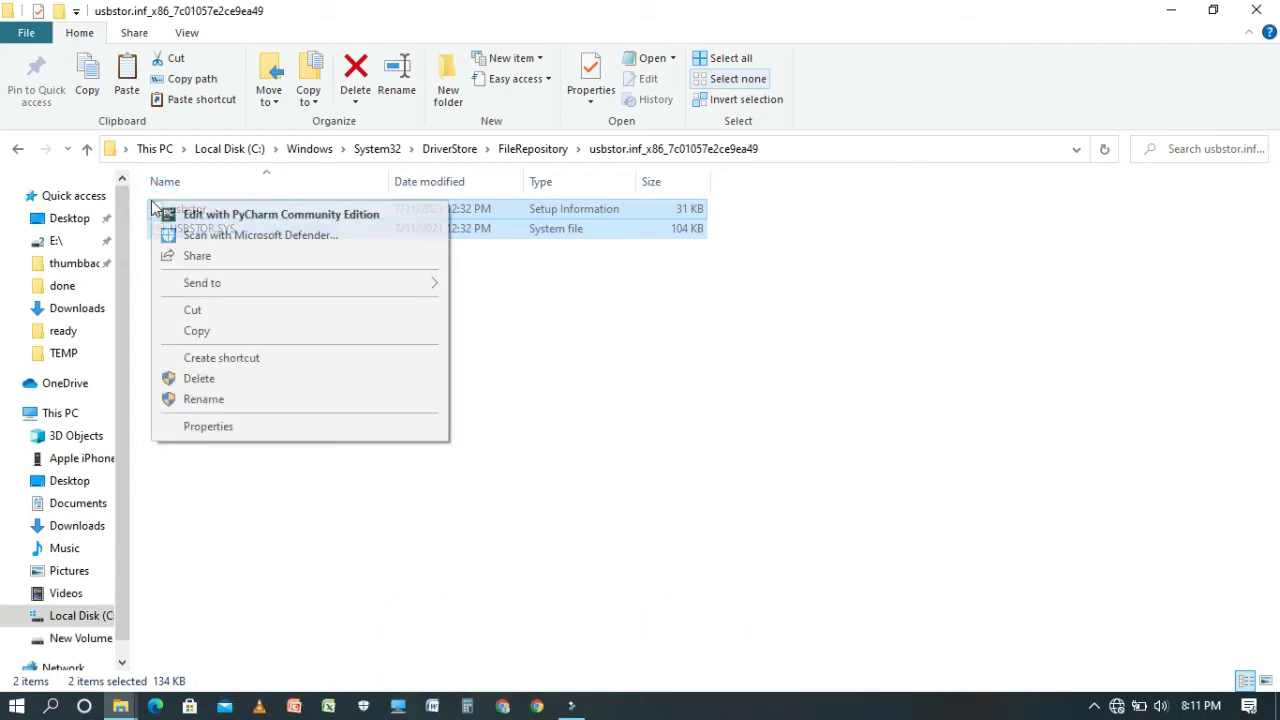
pyautogui.click(196, 333)
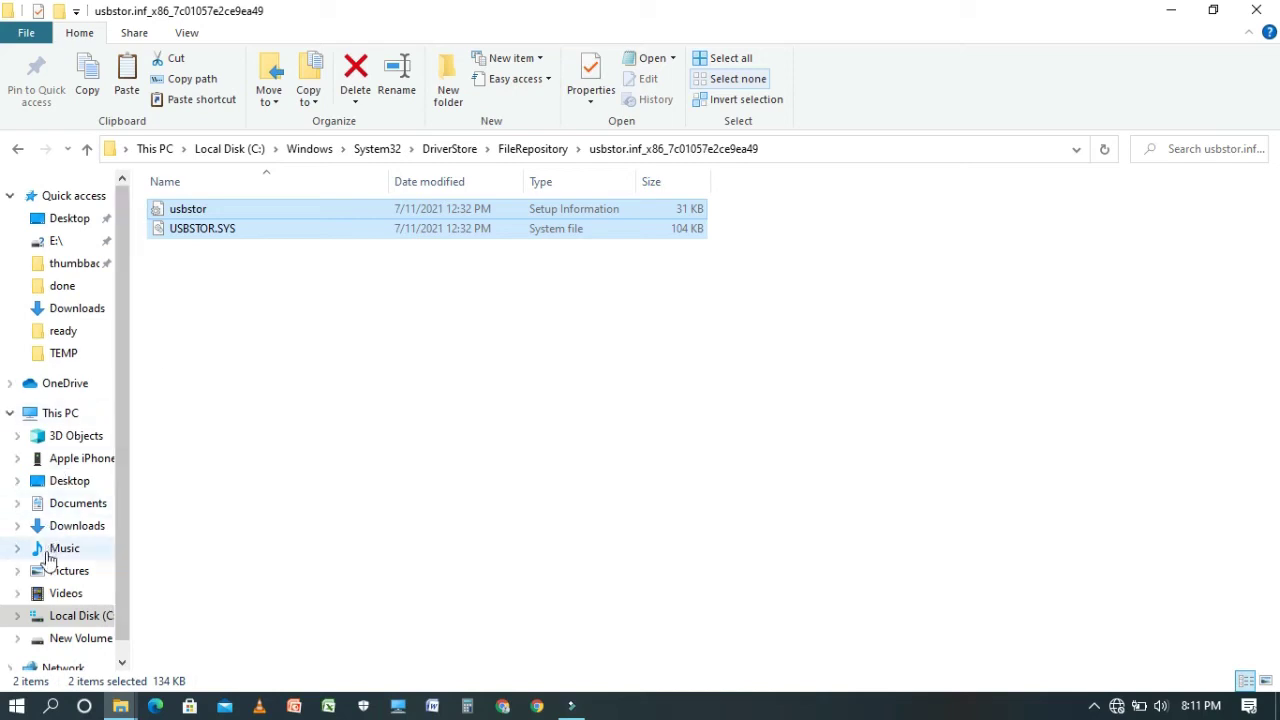
# Go back to Local Disk (C:) and open the INF folder inside Windows
pyautogui.click(80, 616)
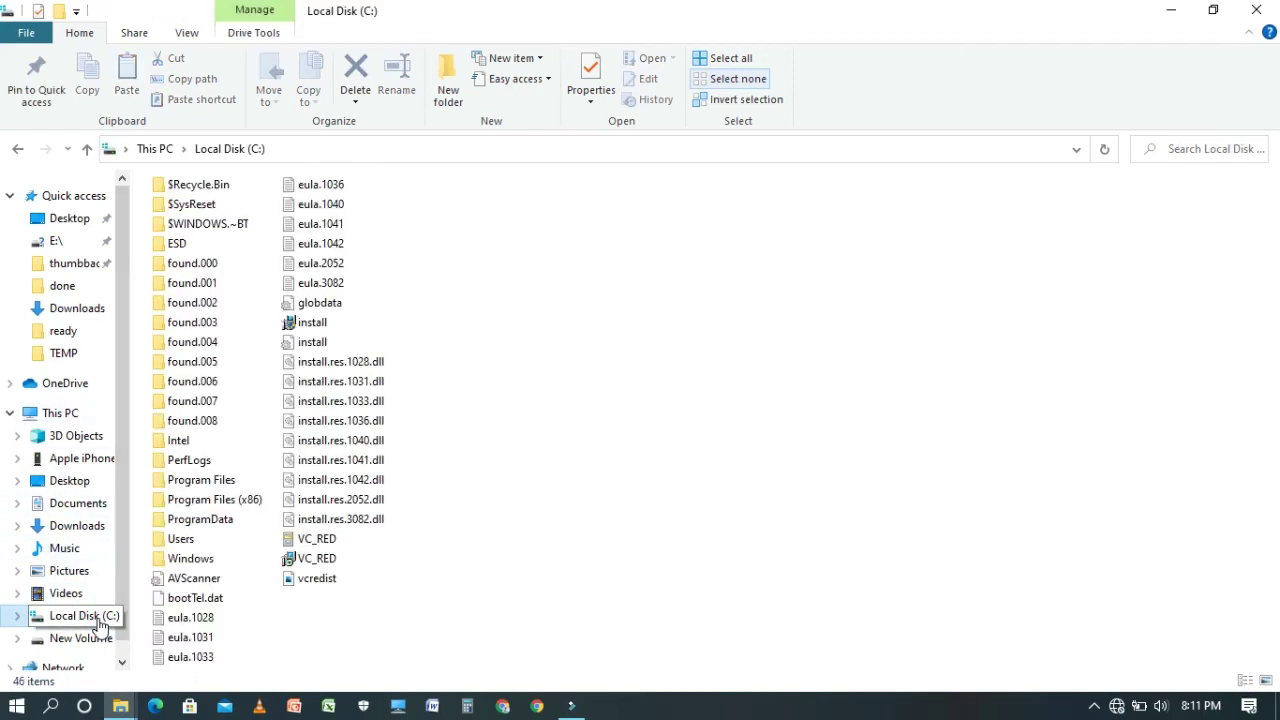
pyautogui.doubleClick(193, 563)
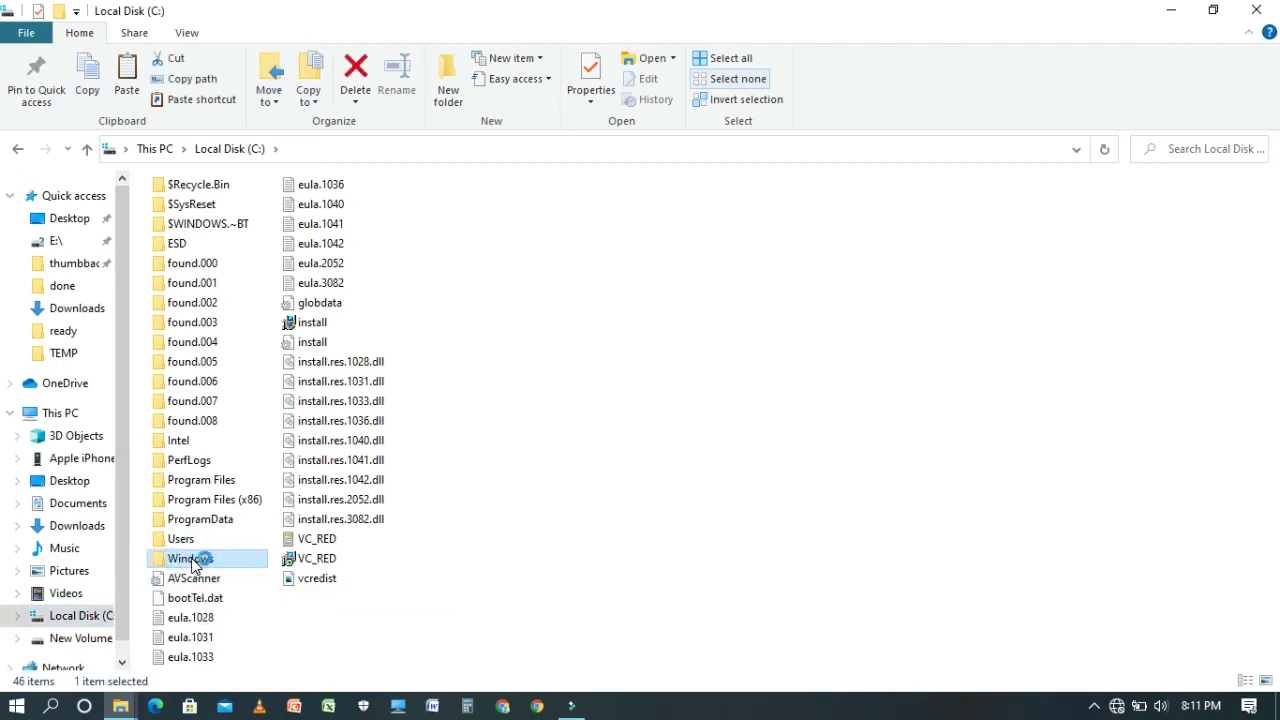
pyautogui.click(1273, 663)
pyautogui.click(1273, 663)
pyautogui.click(1273, 663)
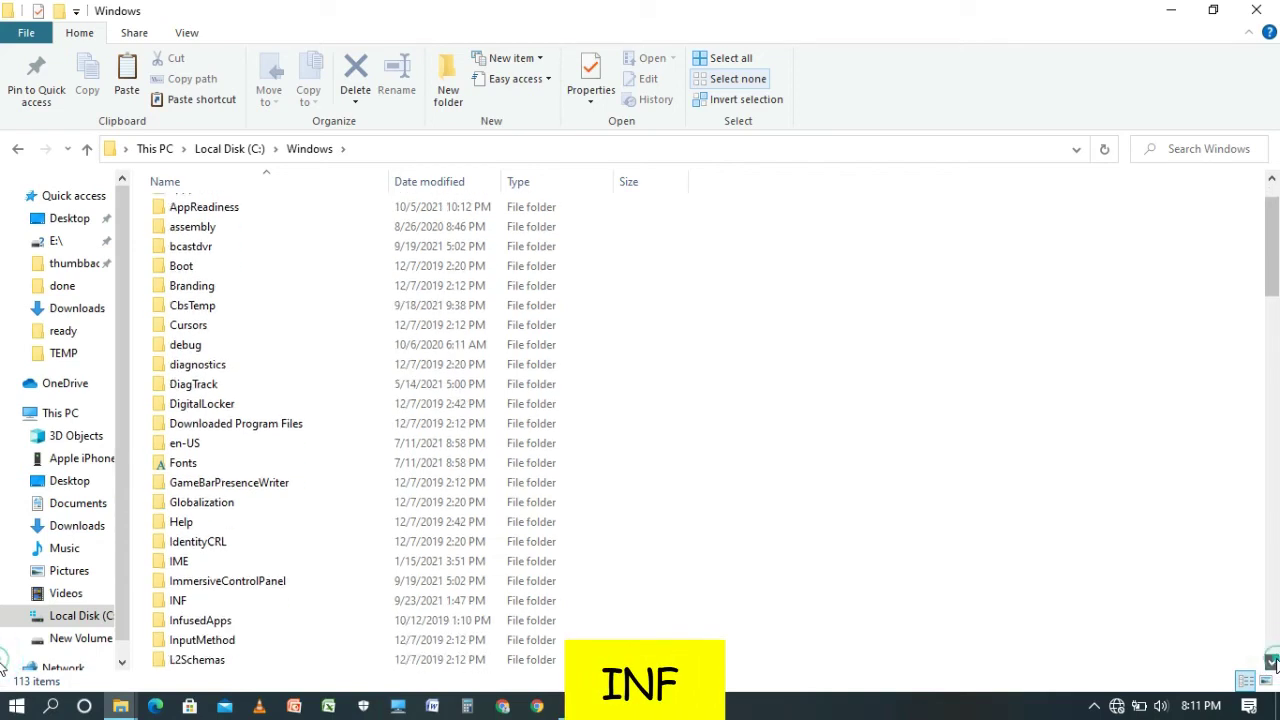
pyautogui.doubleClick(194, 599)
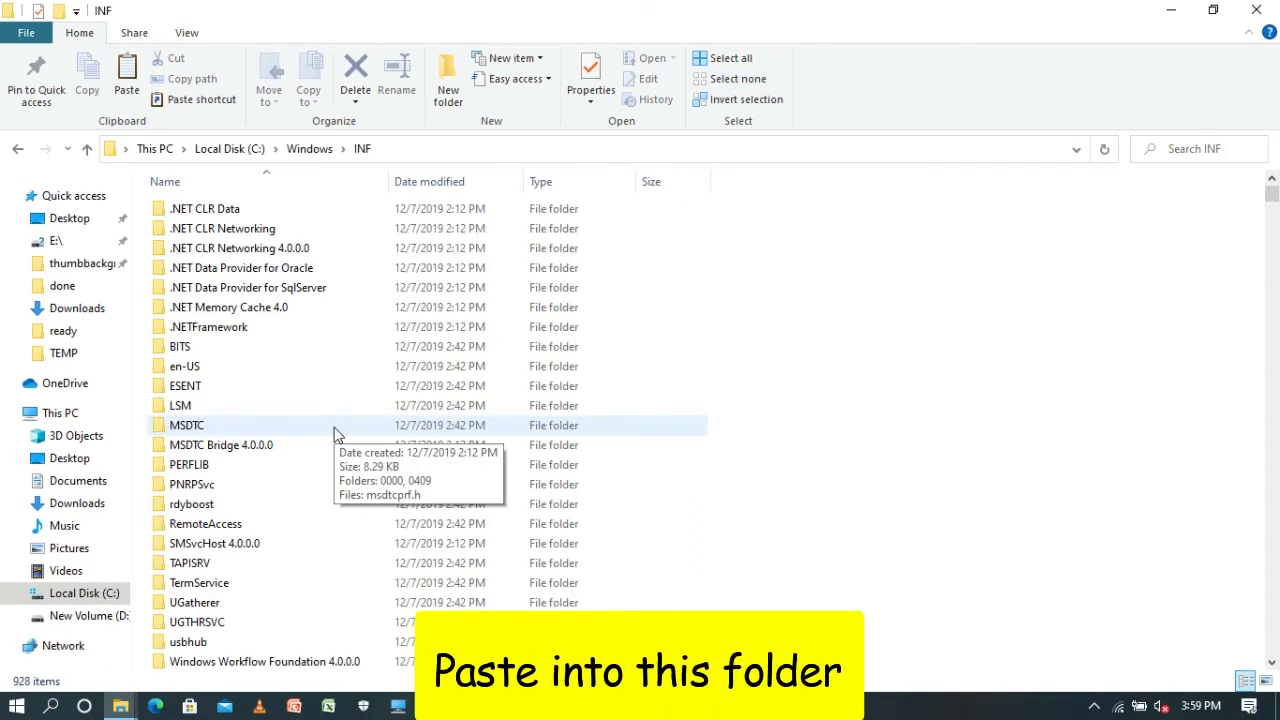
# Try to paste the two driver files into the INF folder, replacing the existing ones, and skip both copies that need administrator permission
pyautogui.rightClick(336, 433)
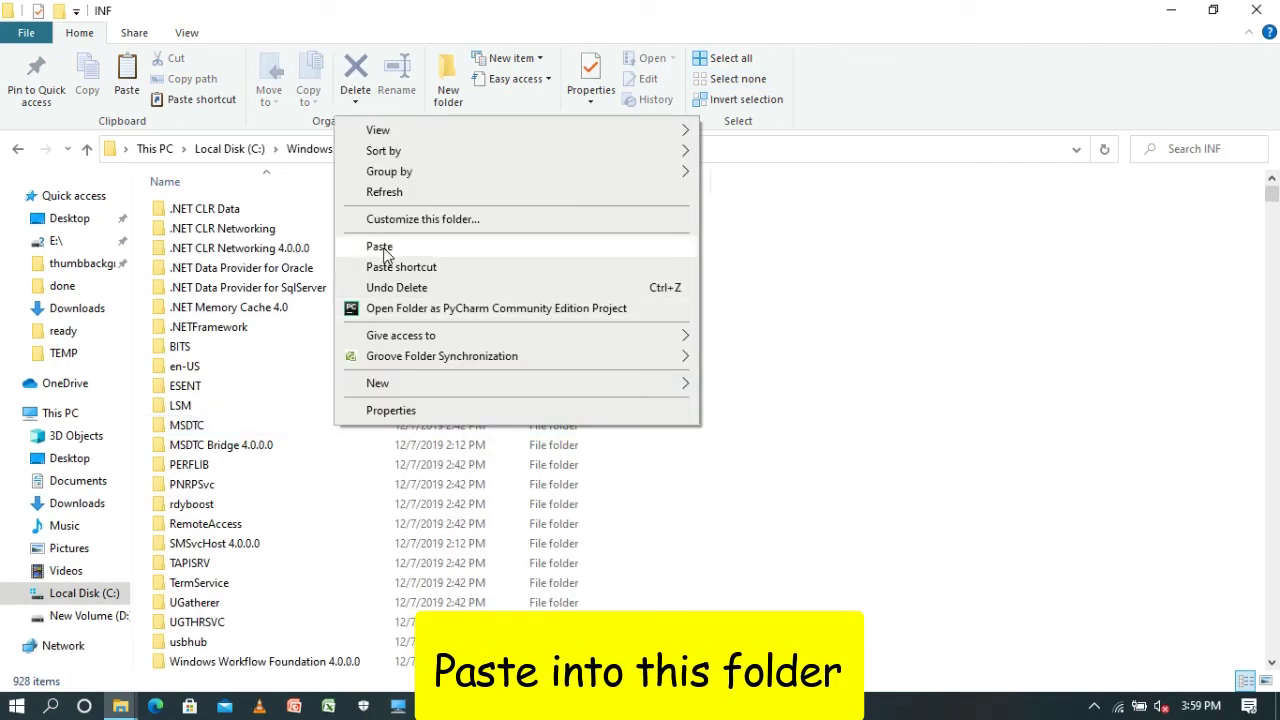
pyautogui.click(382, 246)
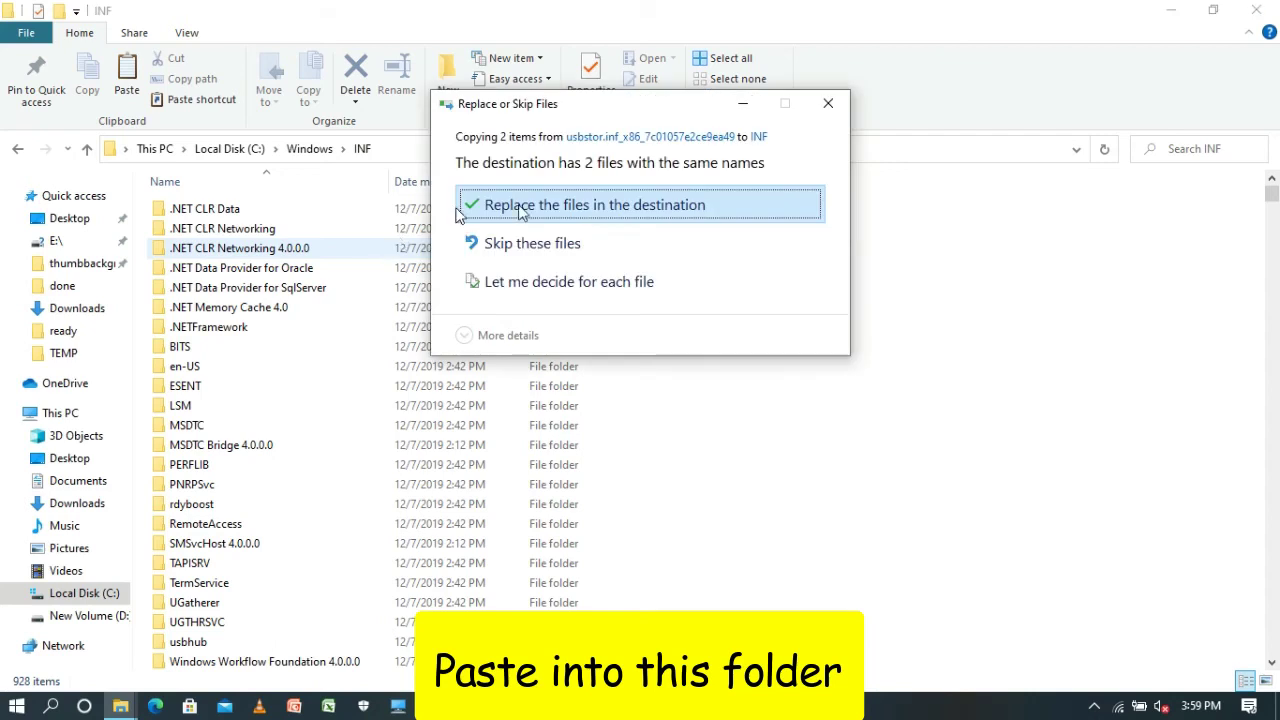
pyautogui.click(560, 205)
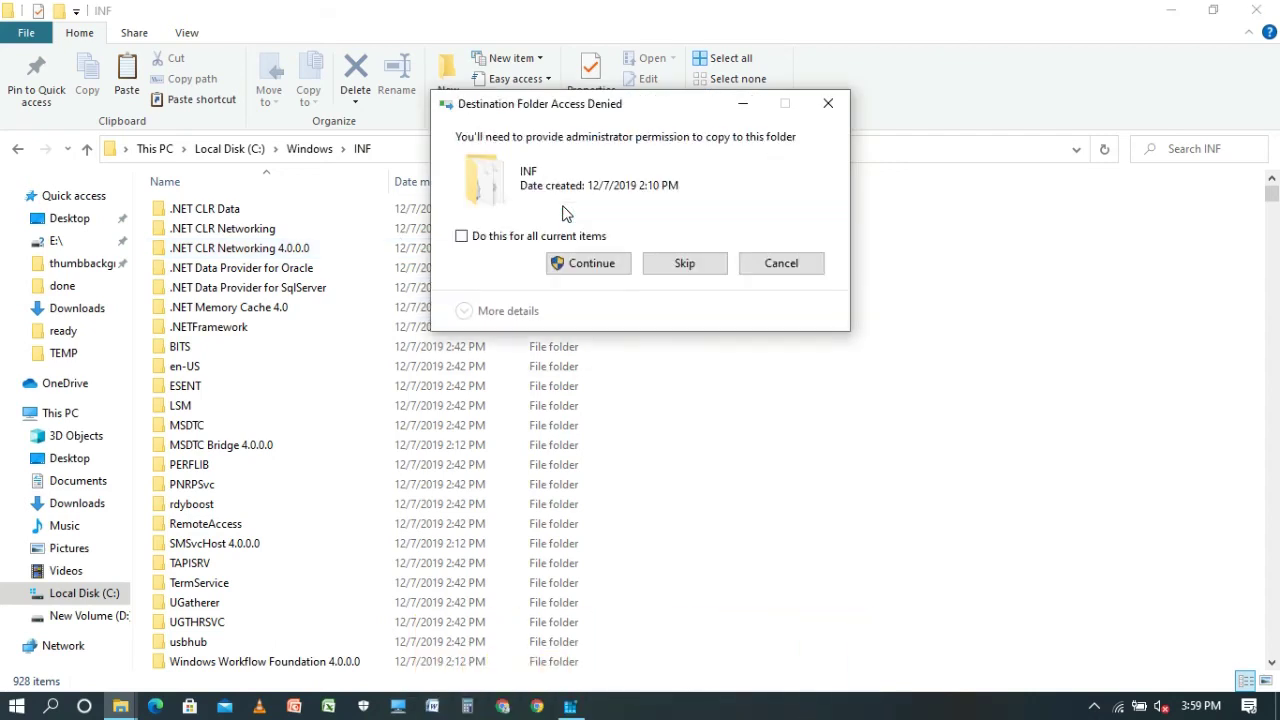
pyautogui.click(684, 265)
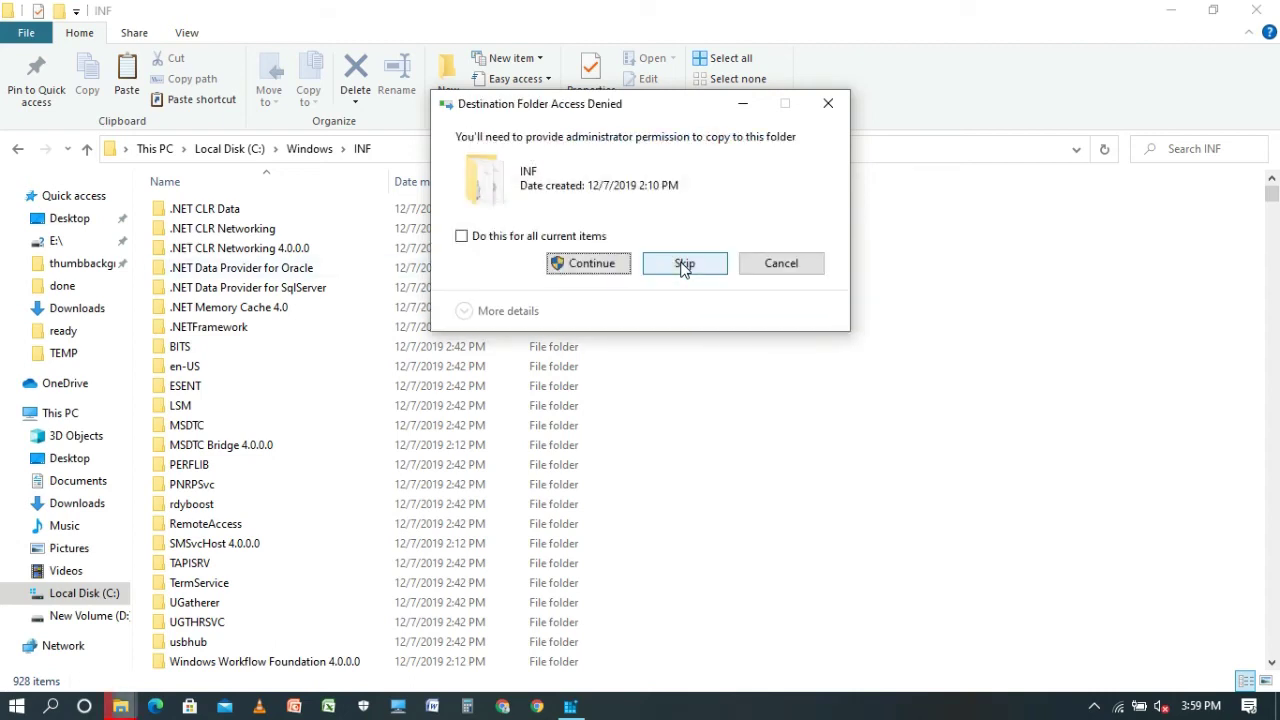
pyautogui.click(684, 265)
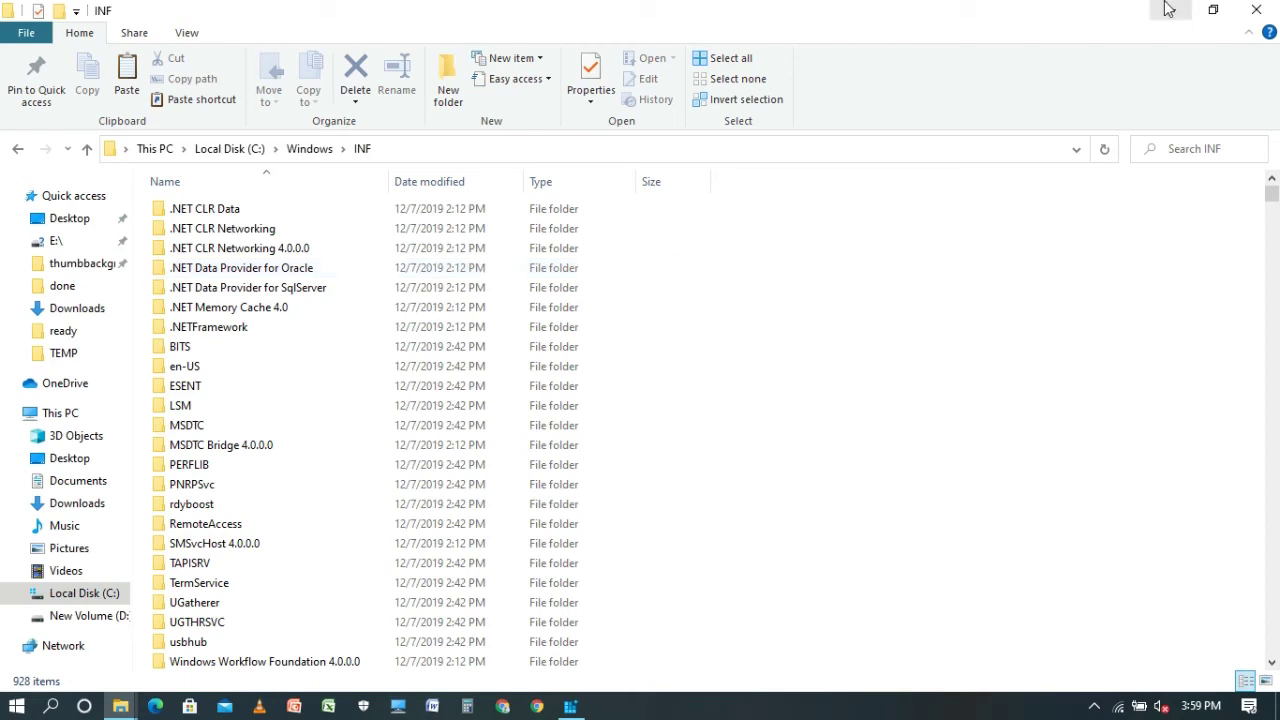
# Close all open File Explorer windows, including the Record folder, and the remaining background application window
pyautogui.click(1260, 12)
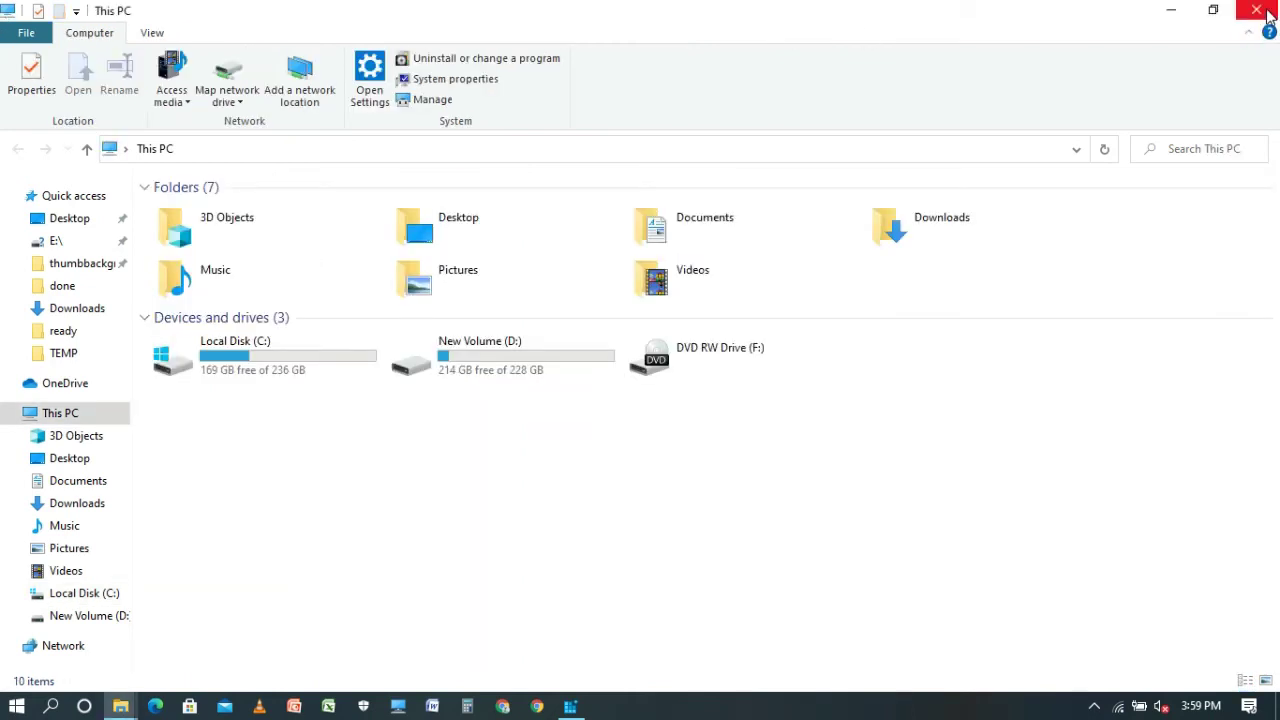
pyautogui.click(1266, 12)
pyautogui.click(1266, 12)
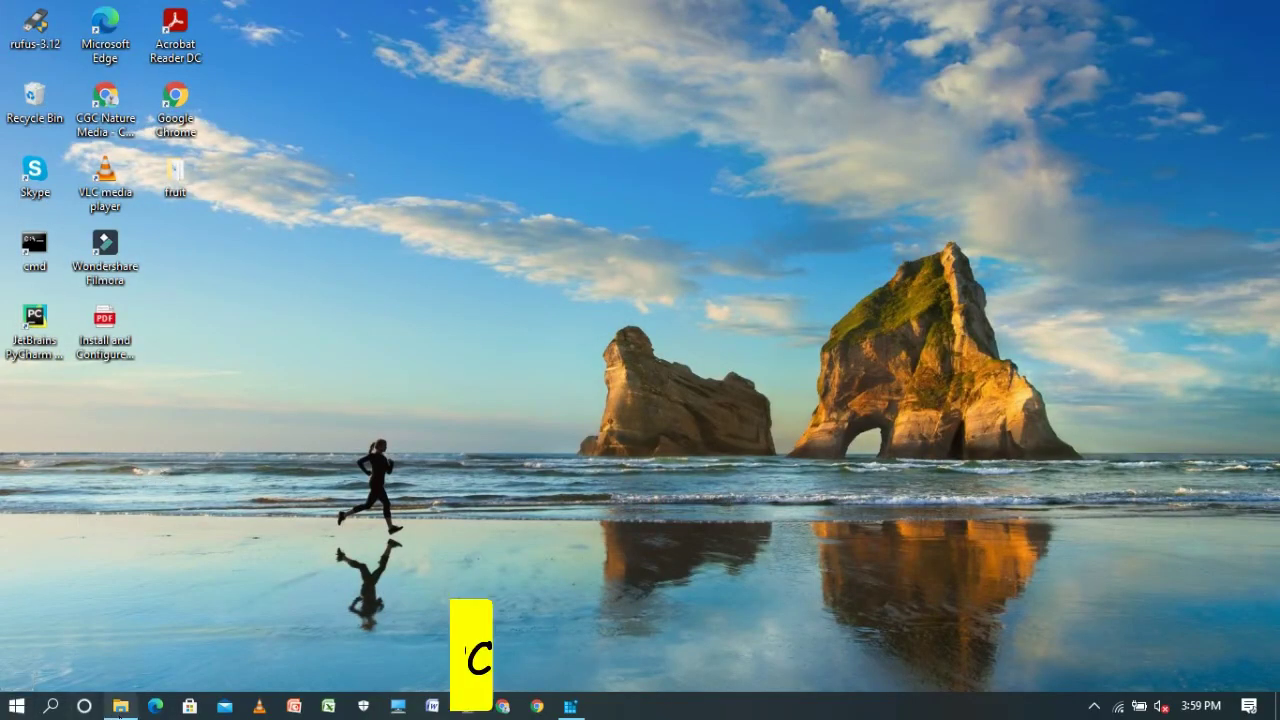
pyautogui.moveTo(120, 706)
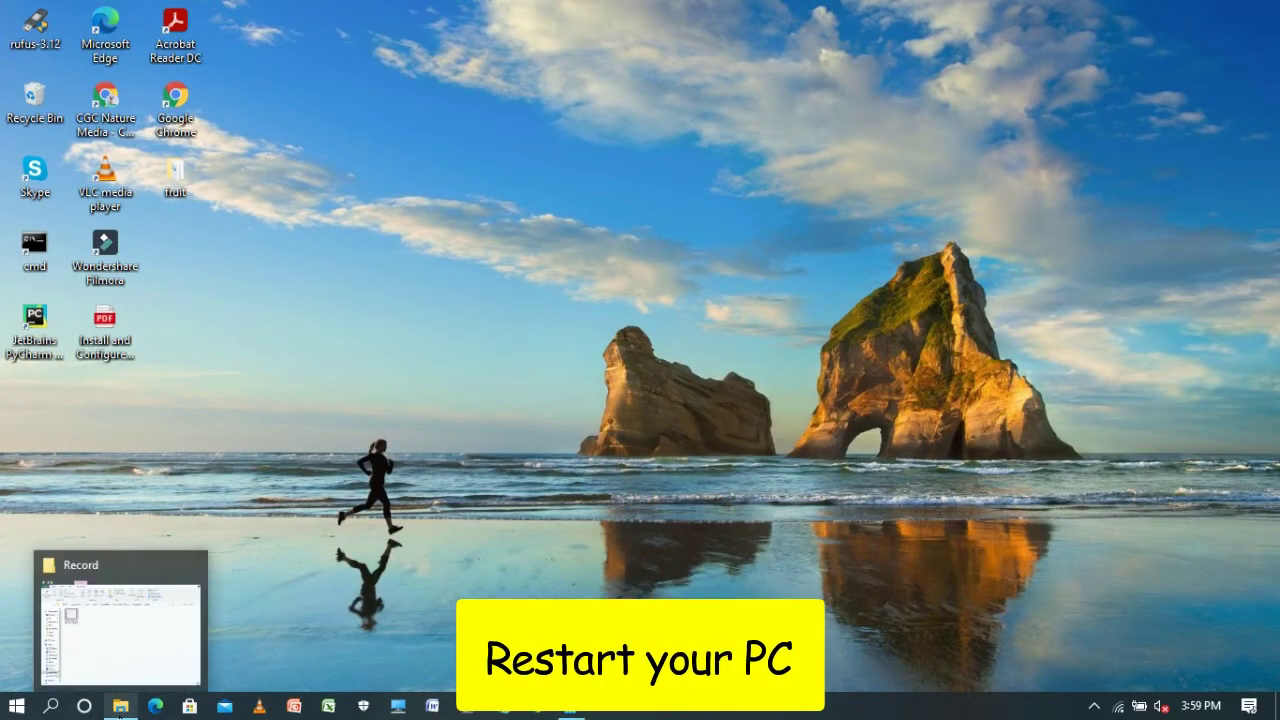
pyautogui.click(192, 567)
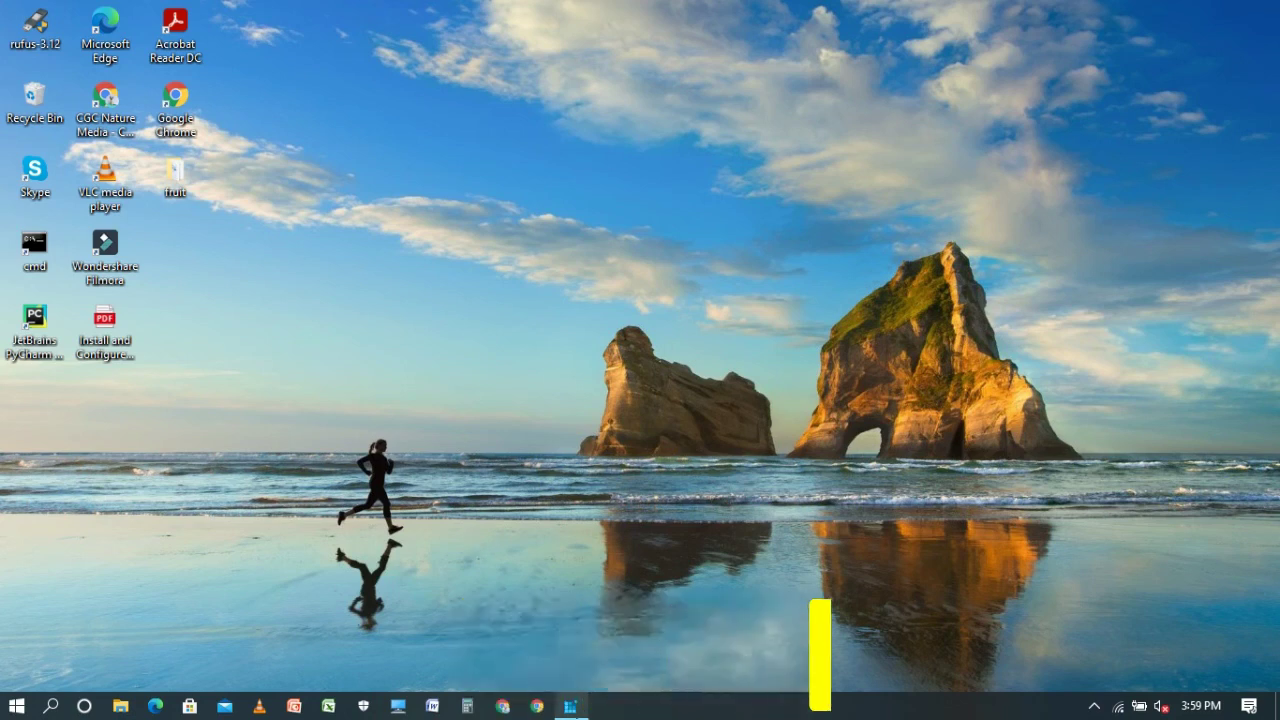
pyautogui.moveTo(570, 706)
pyautogui.click(658, 570)
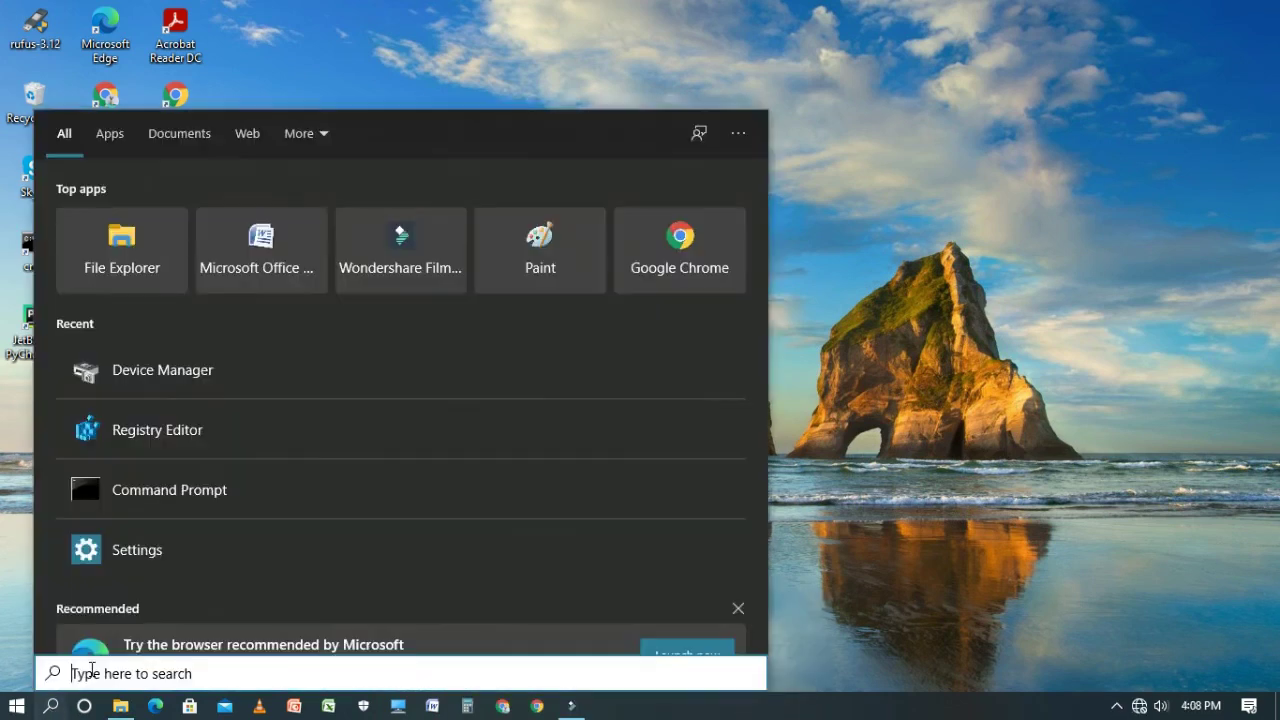
# Search Windows for device manager, open Device Manager, and open the properties of the High Definition Audio Device
pyautogui.write('device ma')
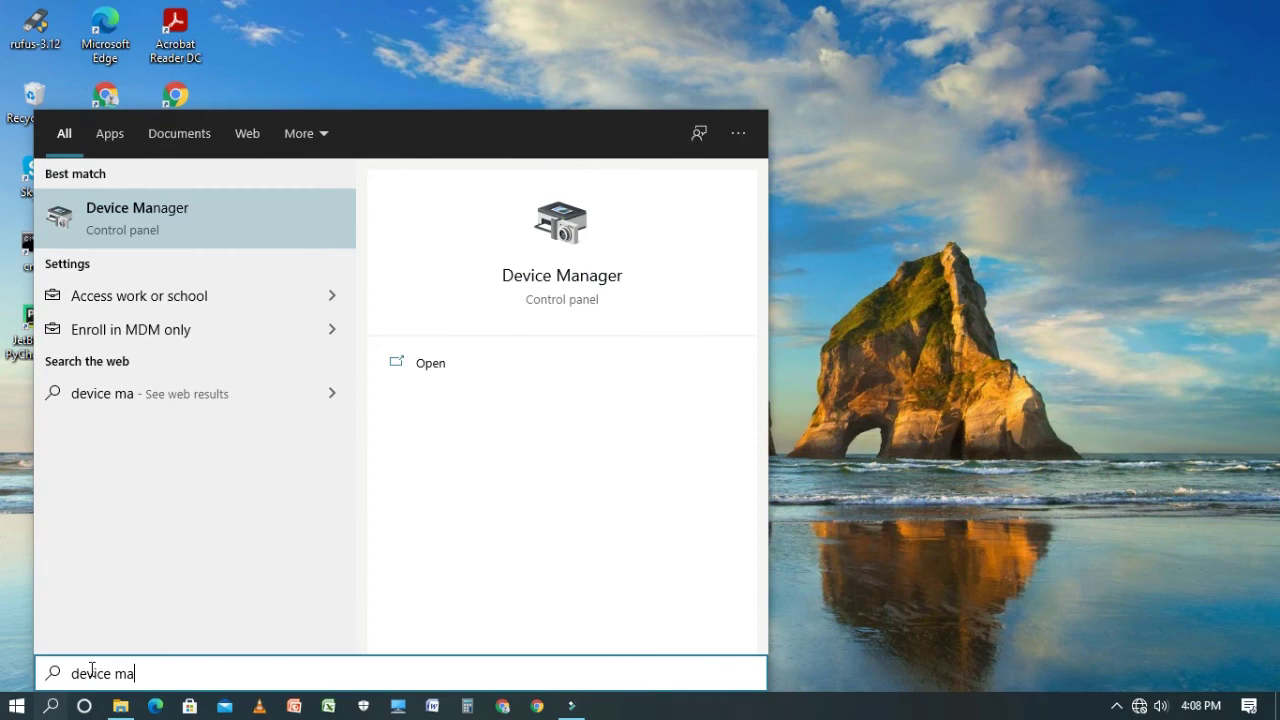
pyautogui.write('nager')
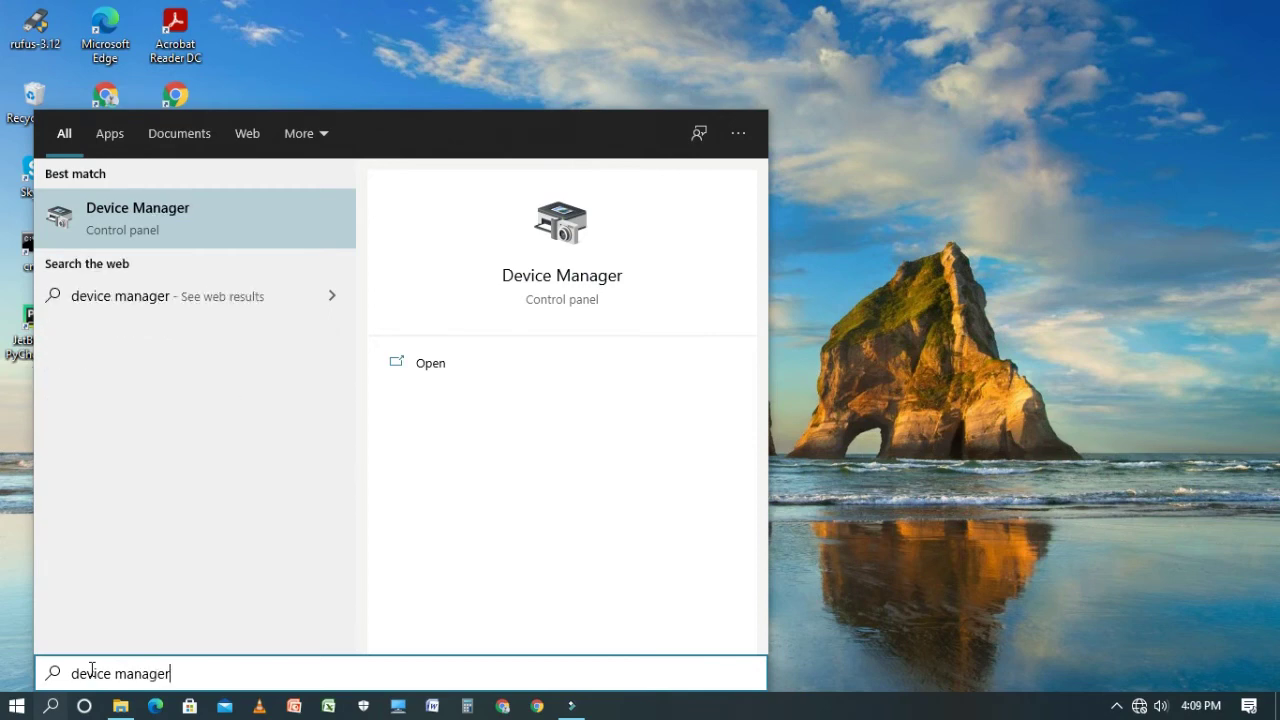
pyautogui.click(172, 221)
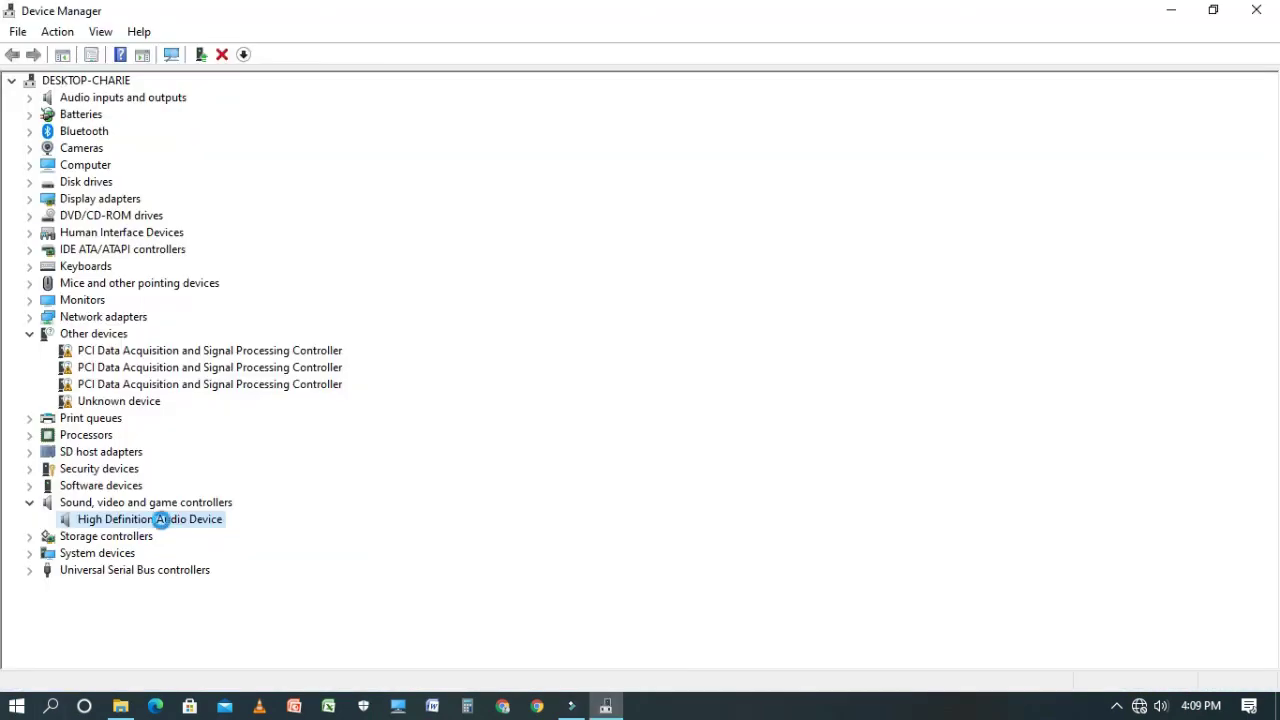
pyautogui.doubleClick(162, 521)
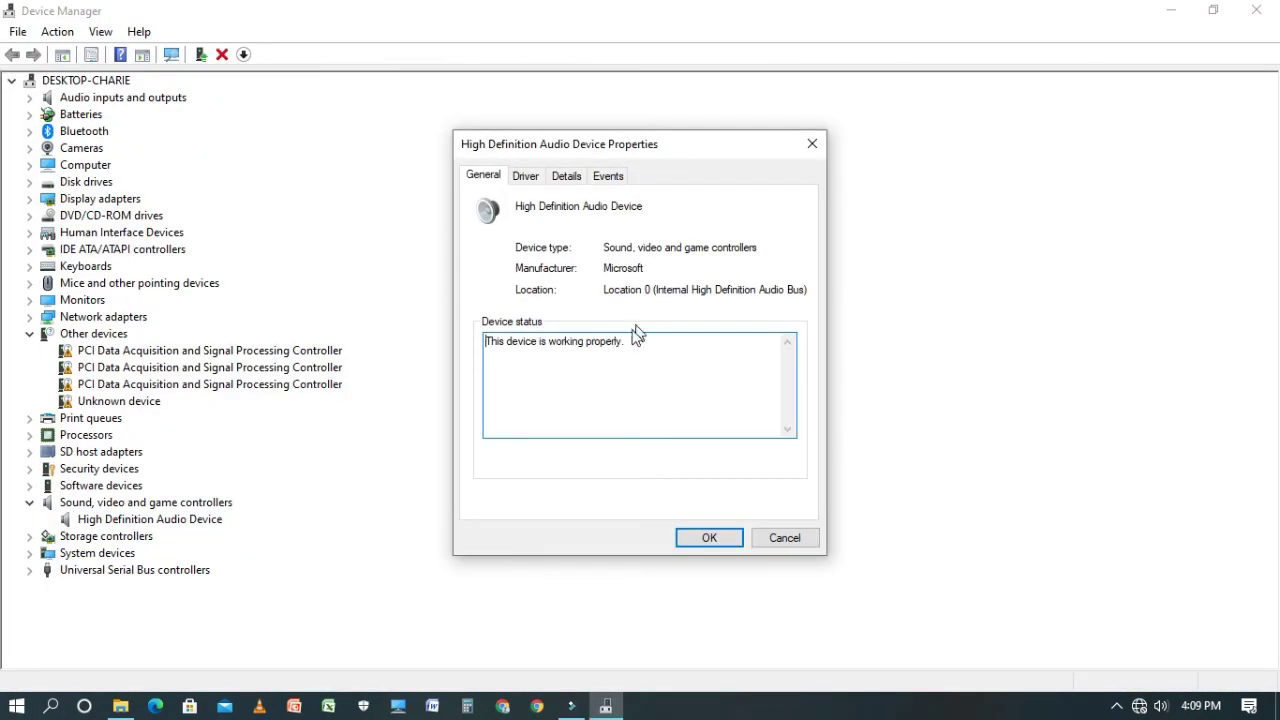